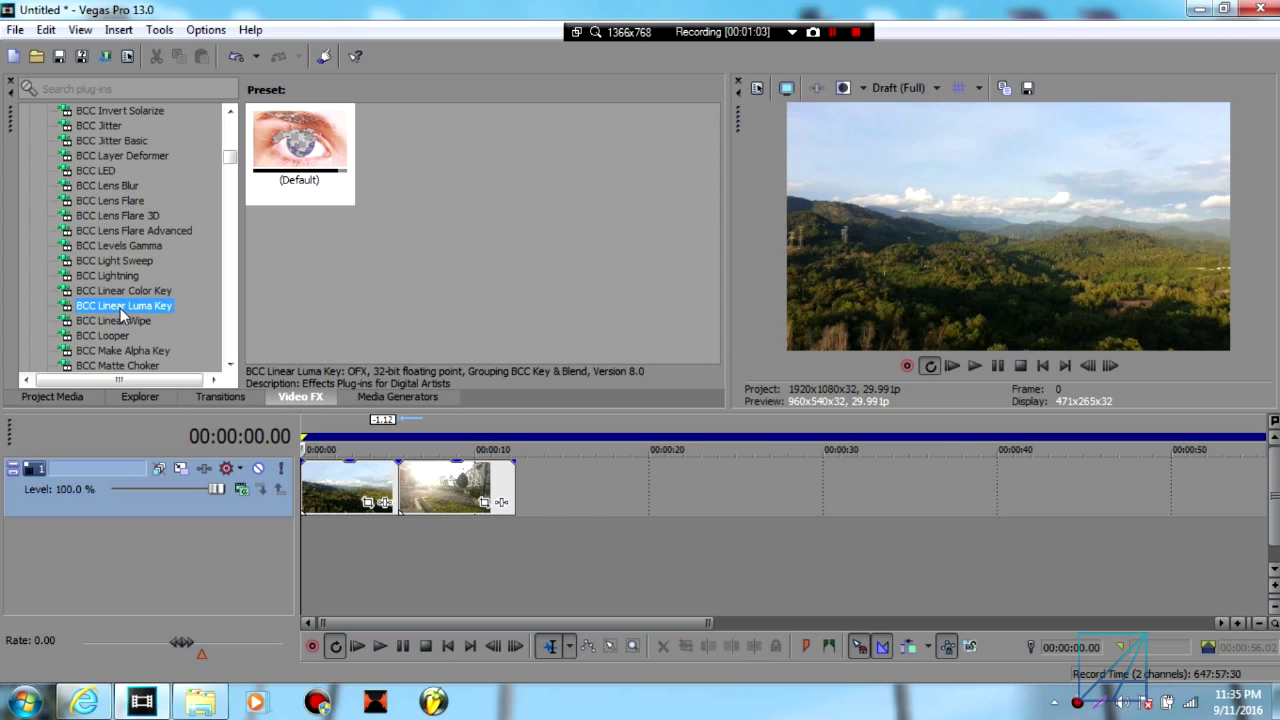
Step: Preview the two adjacent video clips on the timeline, comparing frames on both sides of their cut
scroll(98, 297, down, 1)
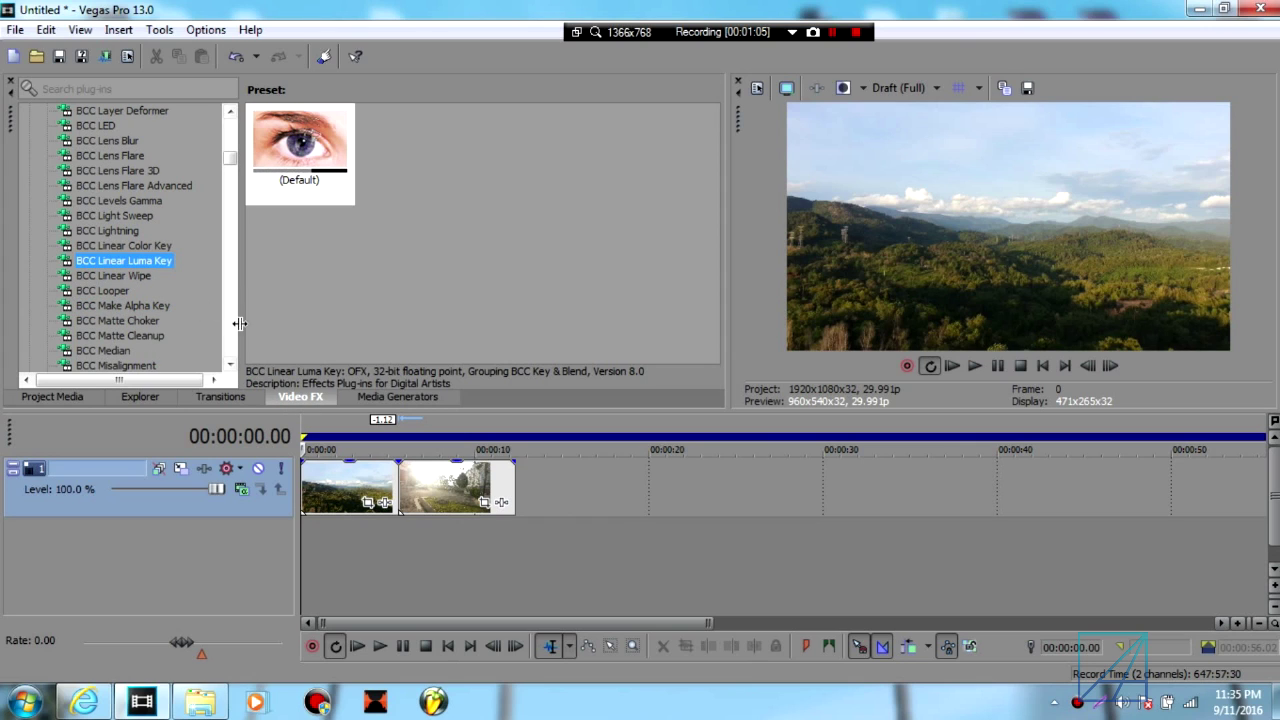
click(349, 479)
click(418, 479)
click(362, 477)
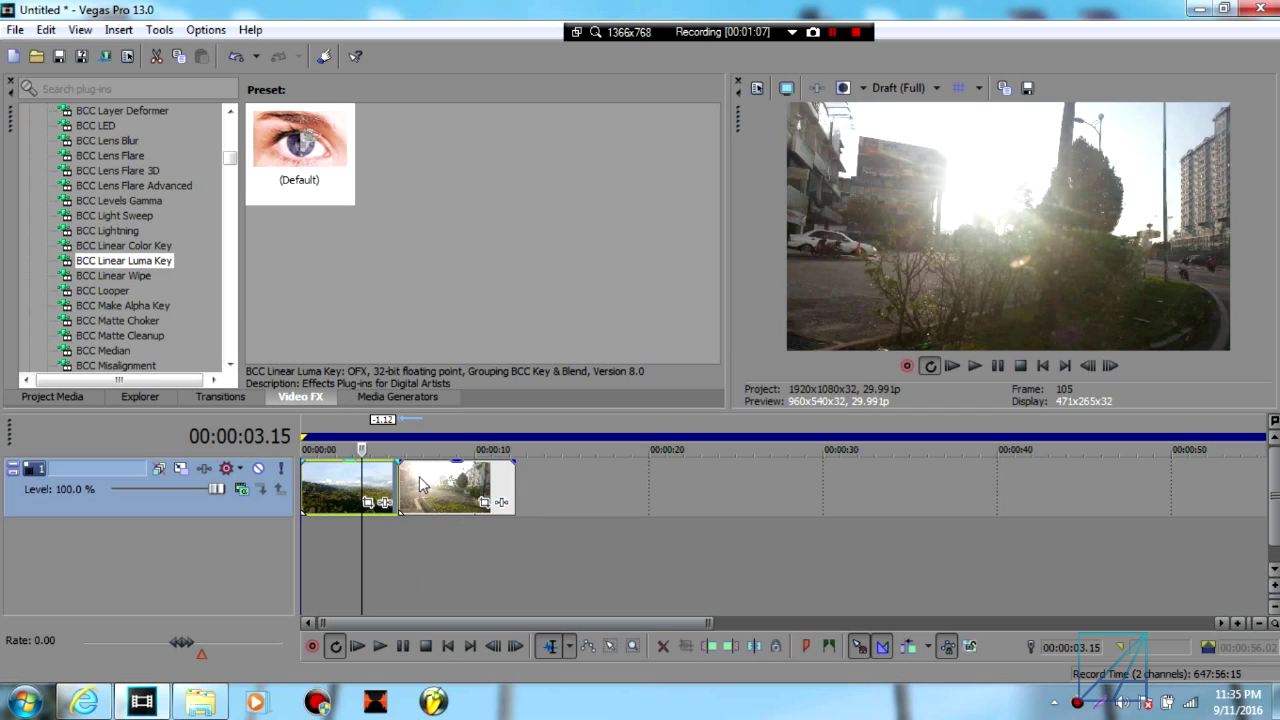
click(423, 479)
click(372, 479)
scroll(374, 481, up, 1)
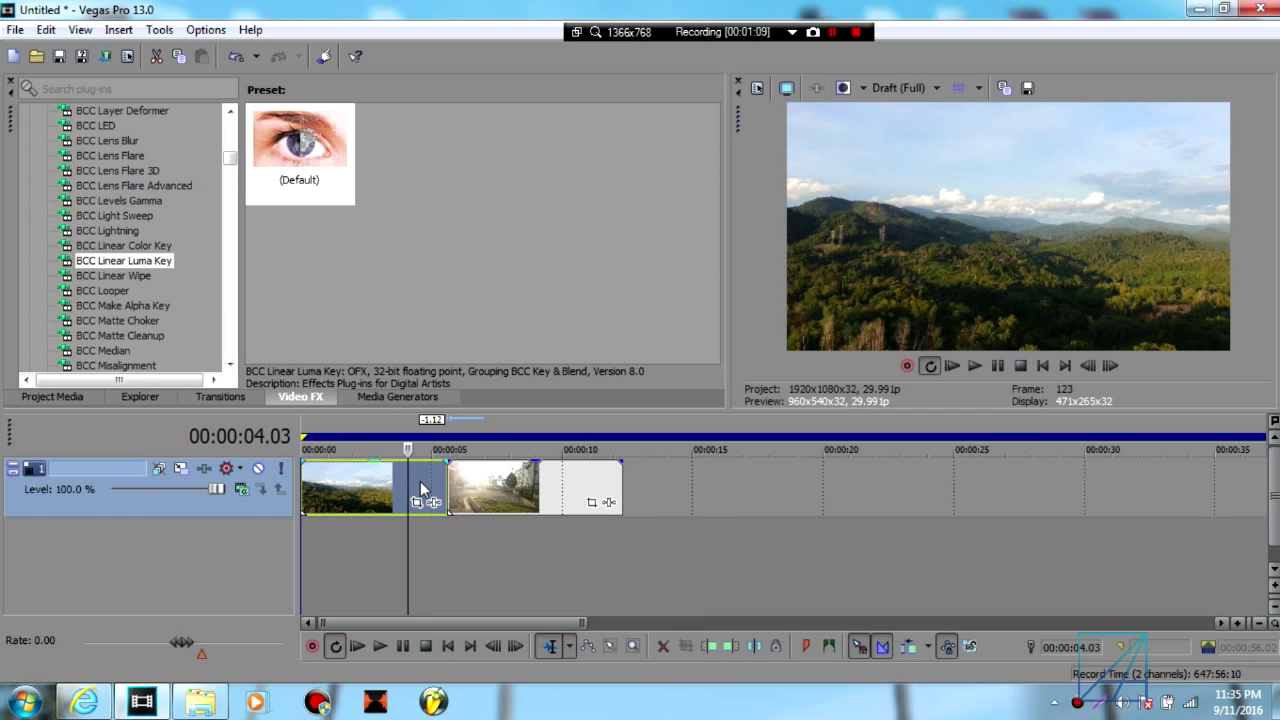
drag(406, 482, 436, 500)
click(475, 488)
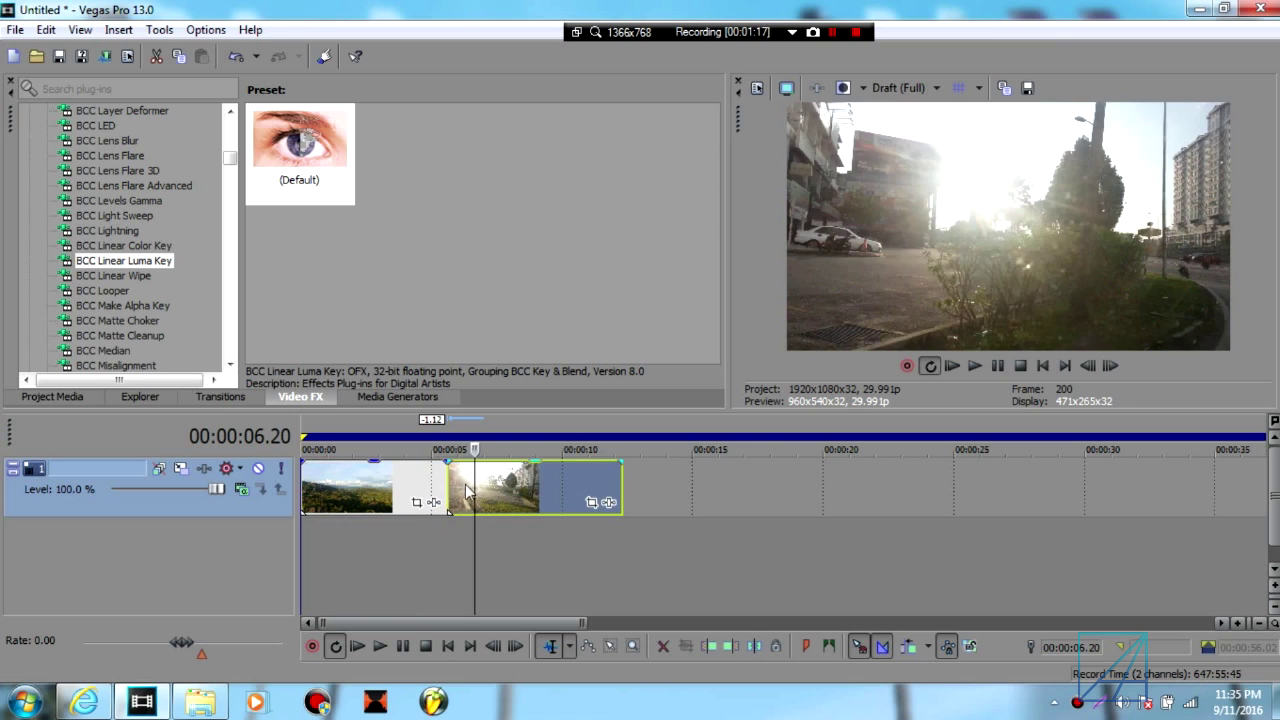
click(426, 493)
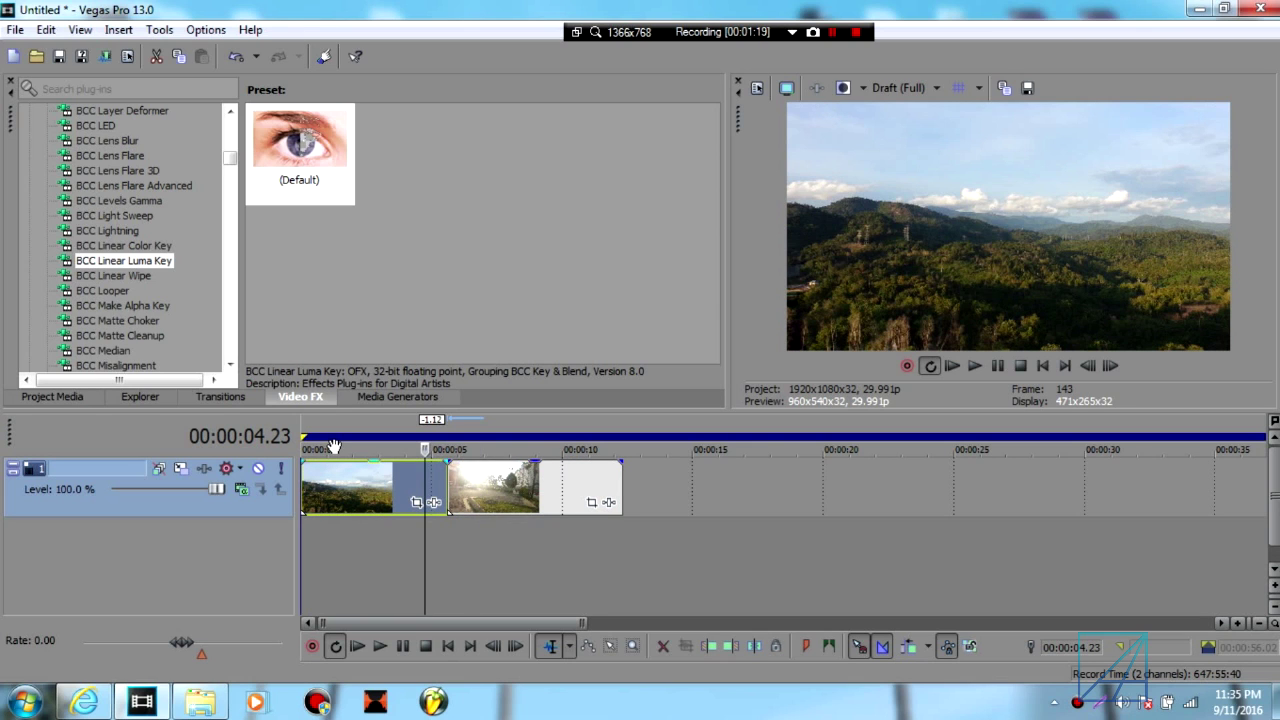
click(484, 488)
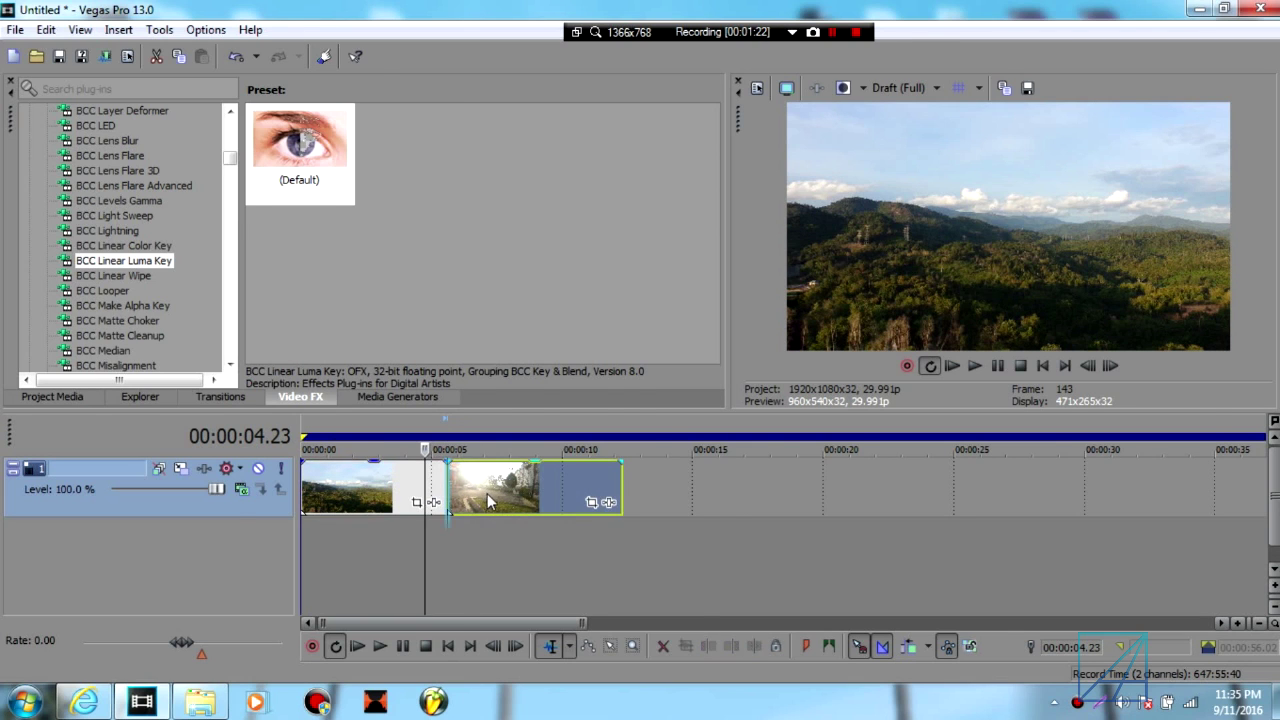
Step: Move the second clip to a new track below the first and overlap the first clip's end, starting at about 00:00:05.03
drag(495, 545, 466, 535)
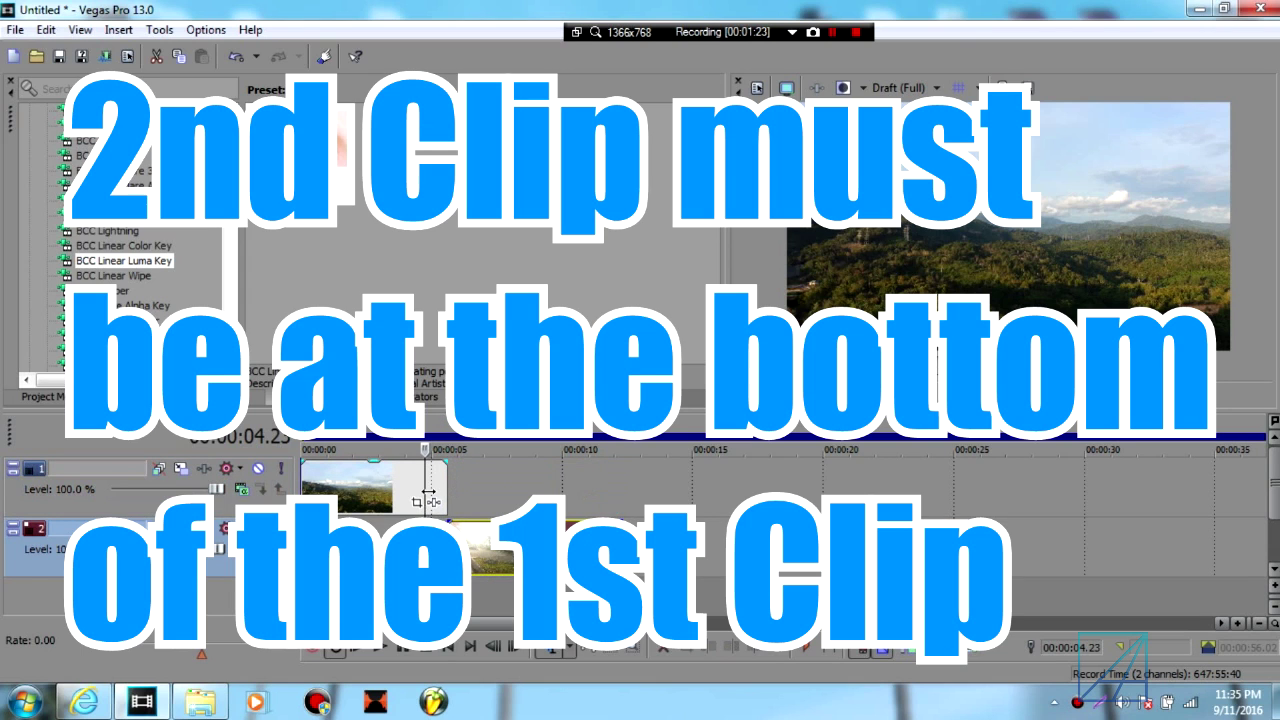
mouse_move(430, 489)
mouse_down()
mouse_move(450, 489)
mouse_move(426, 489)
mouse_up()
scroll(563, 548, up, 2)
scroll(563, 540, up, 1)
drag(747, 550, 708, 549)
click(661, 487)
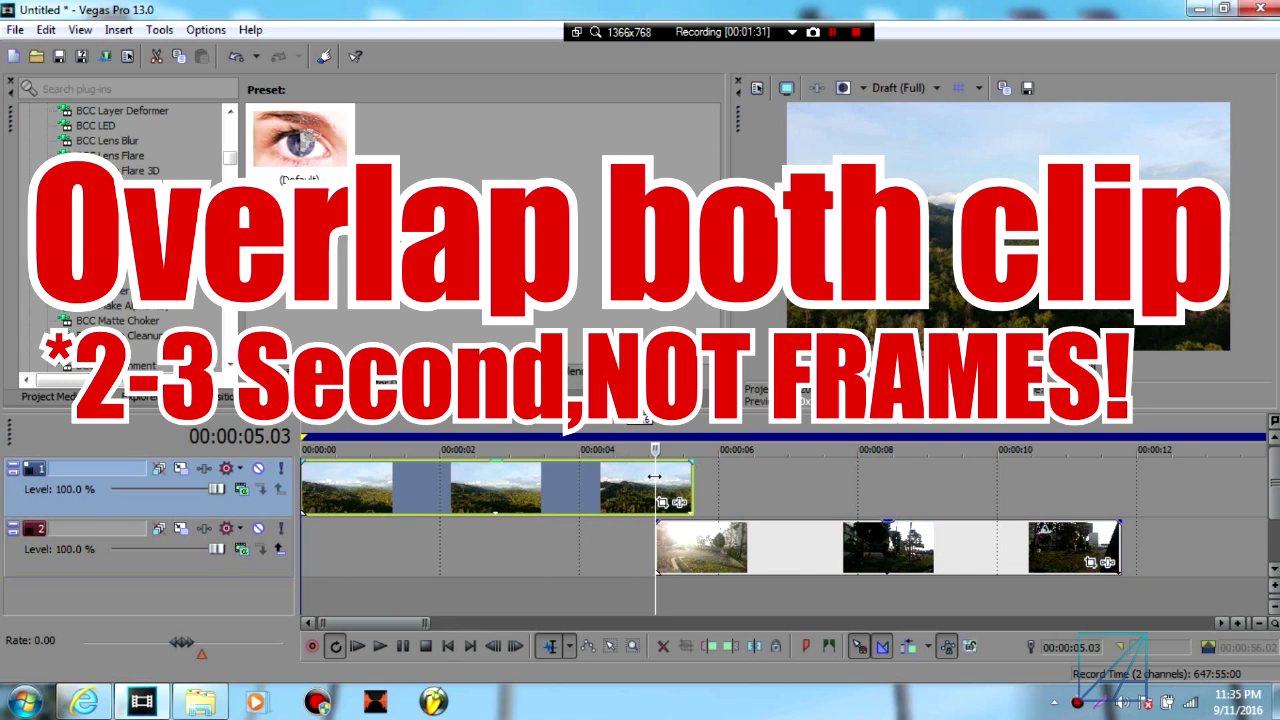
Step: Fine-tune the lower clip's position so it starts at about 00:00:04.29 beneath the end of the first clip
mouse_move(655, 475)
mouse_down()
mouse_move(691, 475)
mouse_move(647, 477)
mouse_up()
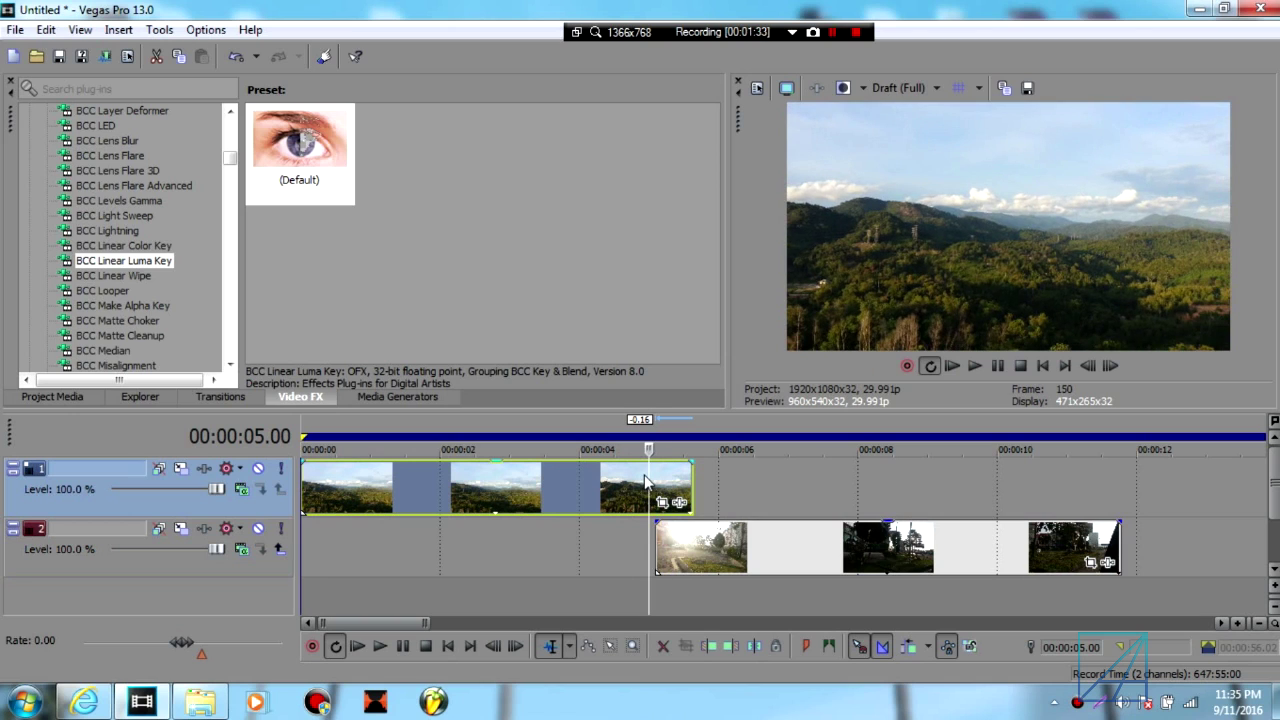
drag(723, 548, 706, 540)
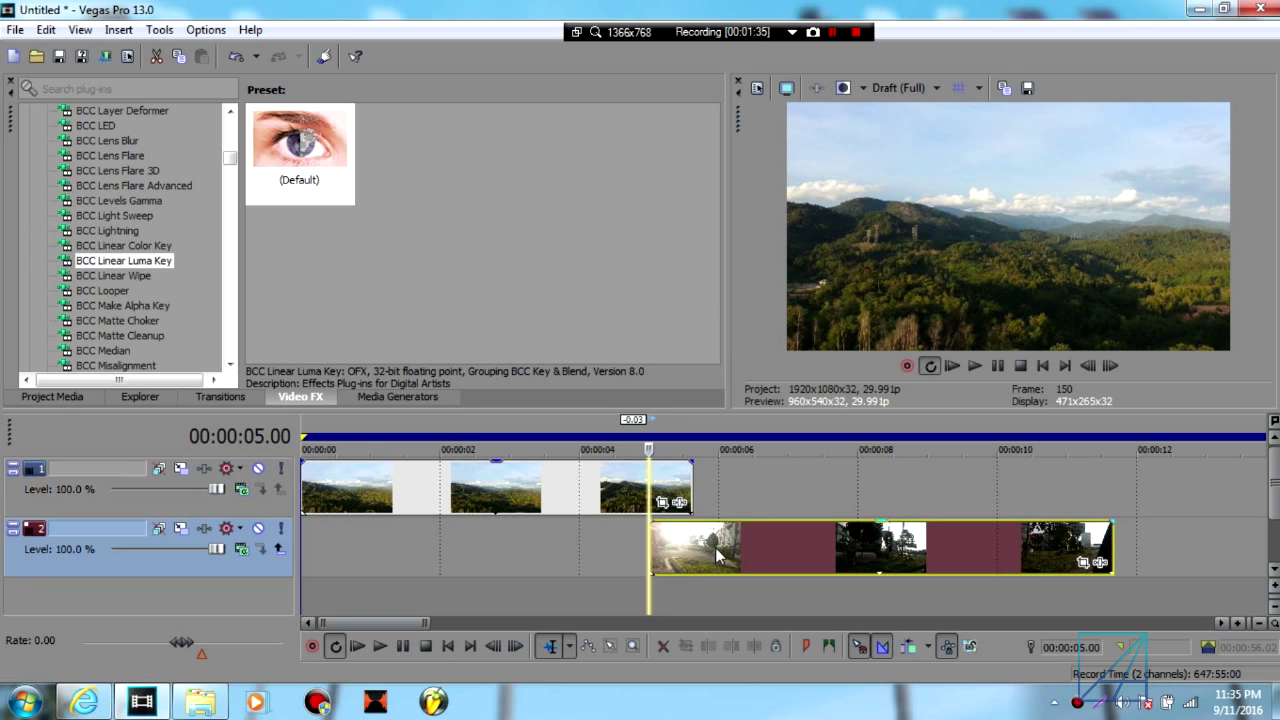
click(658, 490)
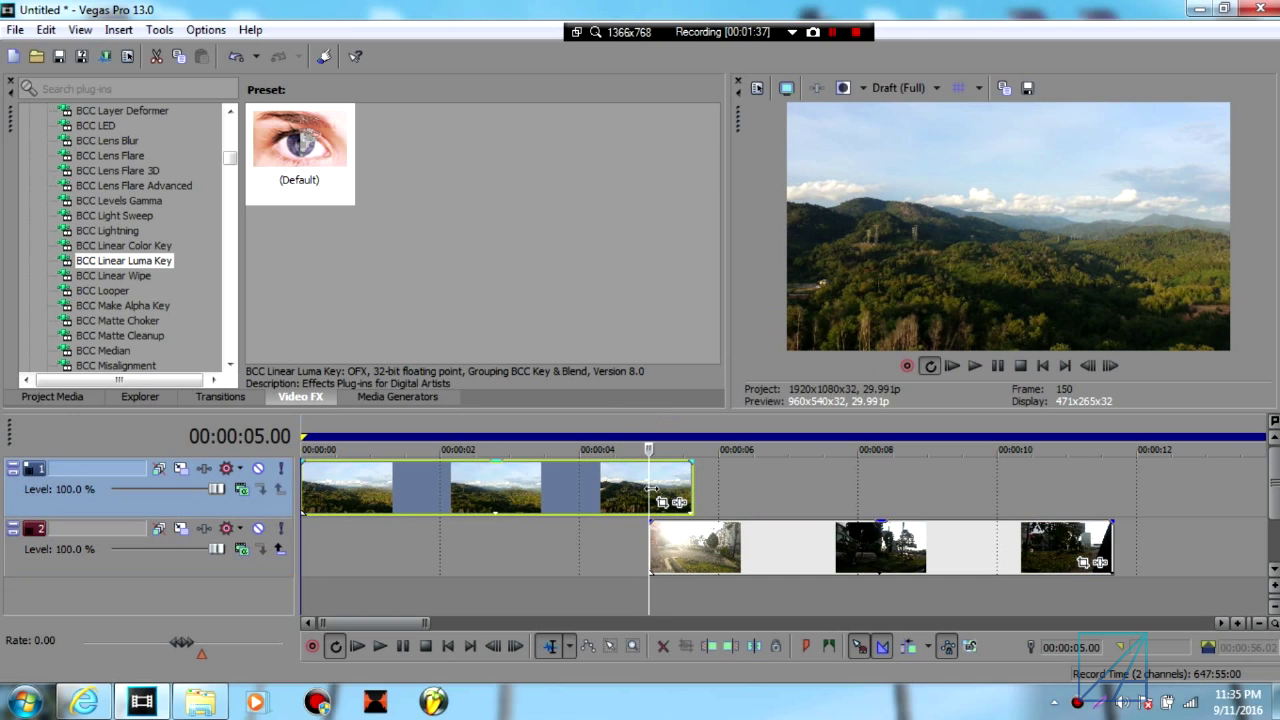
click(637, 488)
drag(704, 547, 693, 546)
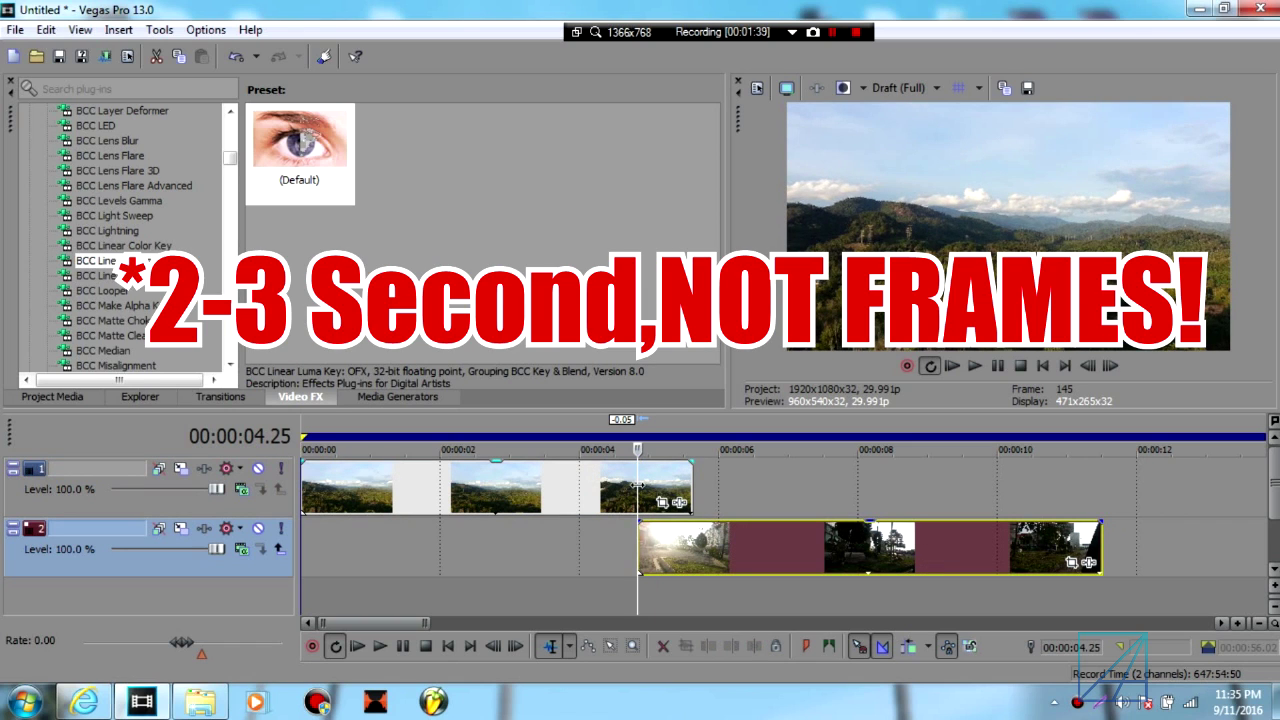
key(Right)
key(Right)
key(Right)
key(Right)
mouse_move(678, 543)
mouse_down()
mouse_move(700, 545)
mouse_move(689, 545)
mouse_up()
Step: Scrub through the overlap and place the playhead at 00:00:04.29, where the lower clip begins
click(668, 487)
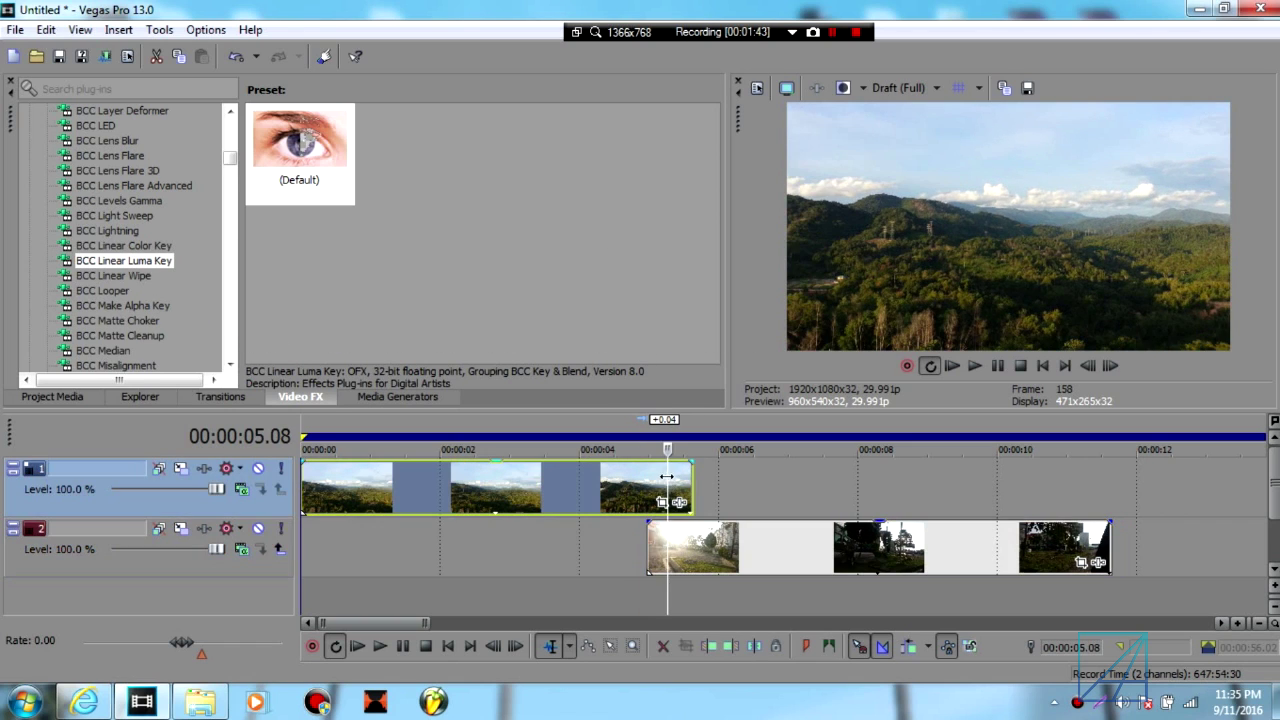
click(687, 481)
drag(687, 480, 646, 490)
scroll(658, 533, down, 4)
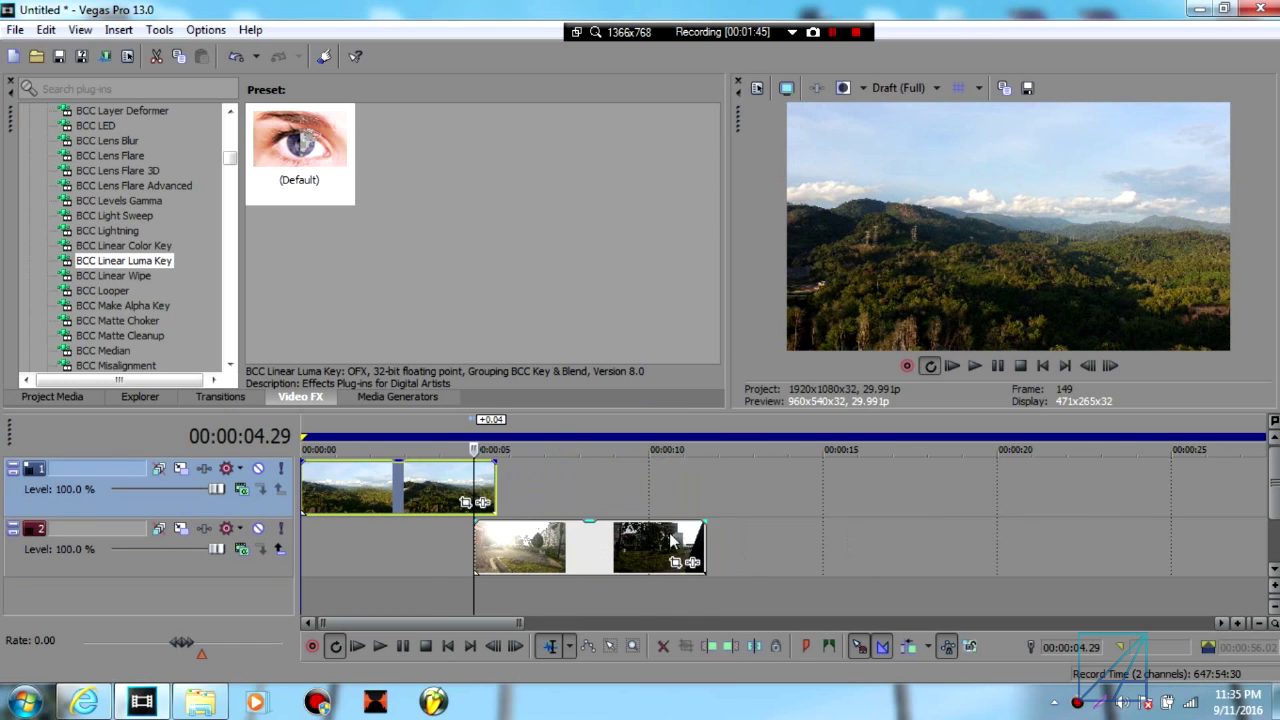
scroll(440, 496, up, 5)
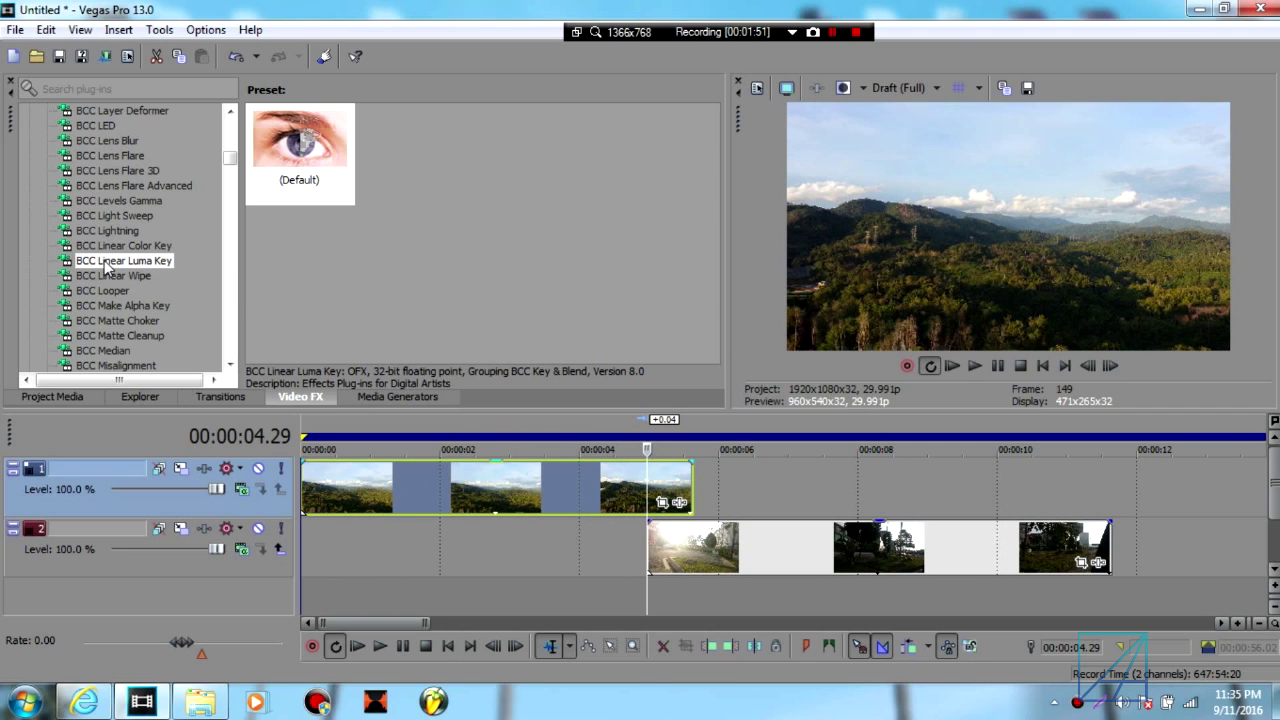
Step: Apply the BCC Linear Luma Key effect to the first clip and lower its Threshold to -14.97
drag(105, 261, 630, 487)
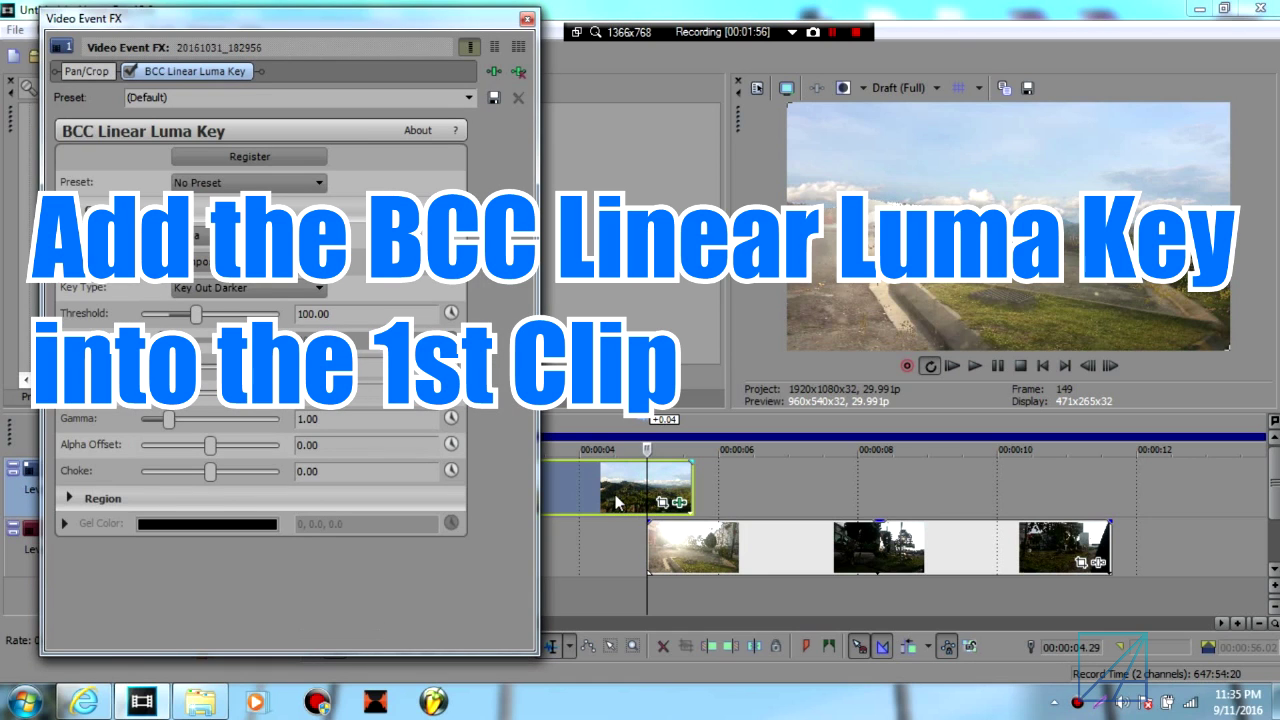
drag(322, 18, 192, 87)
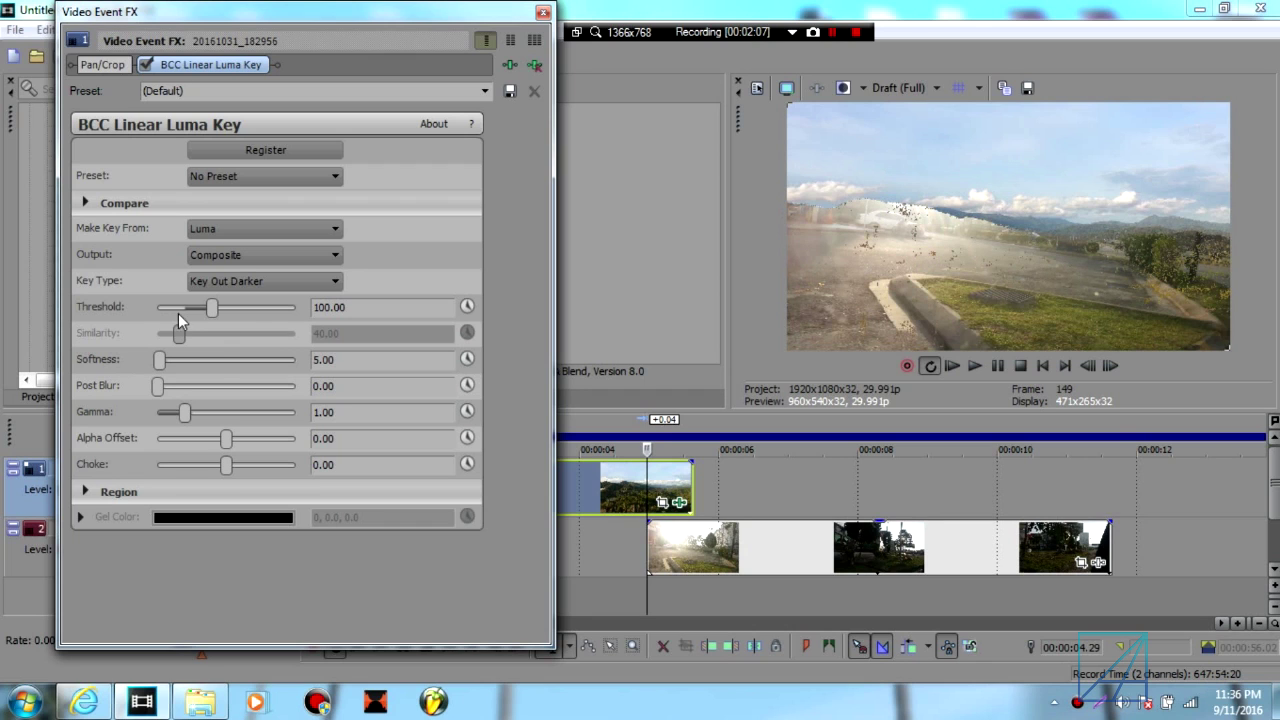
drag(212, 313, 181, 310)
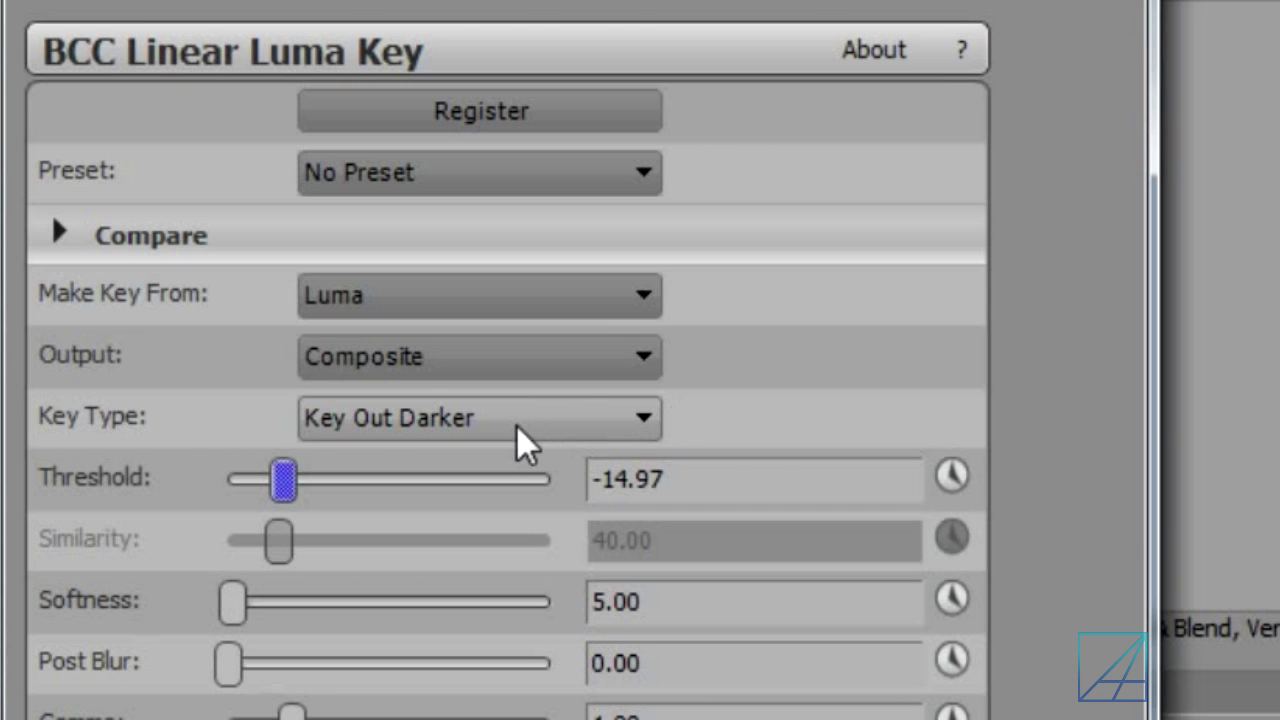
Step: Change the luma key's Key Type to Key Out Brighter and raise the Threshold to 400
click(279, 284)
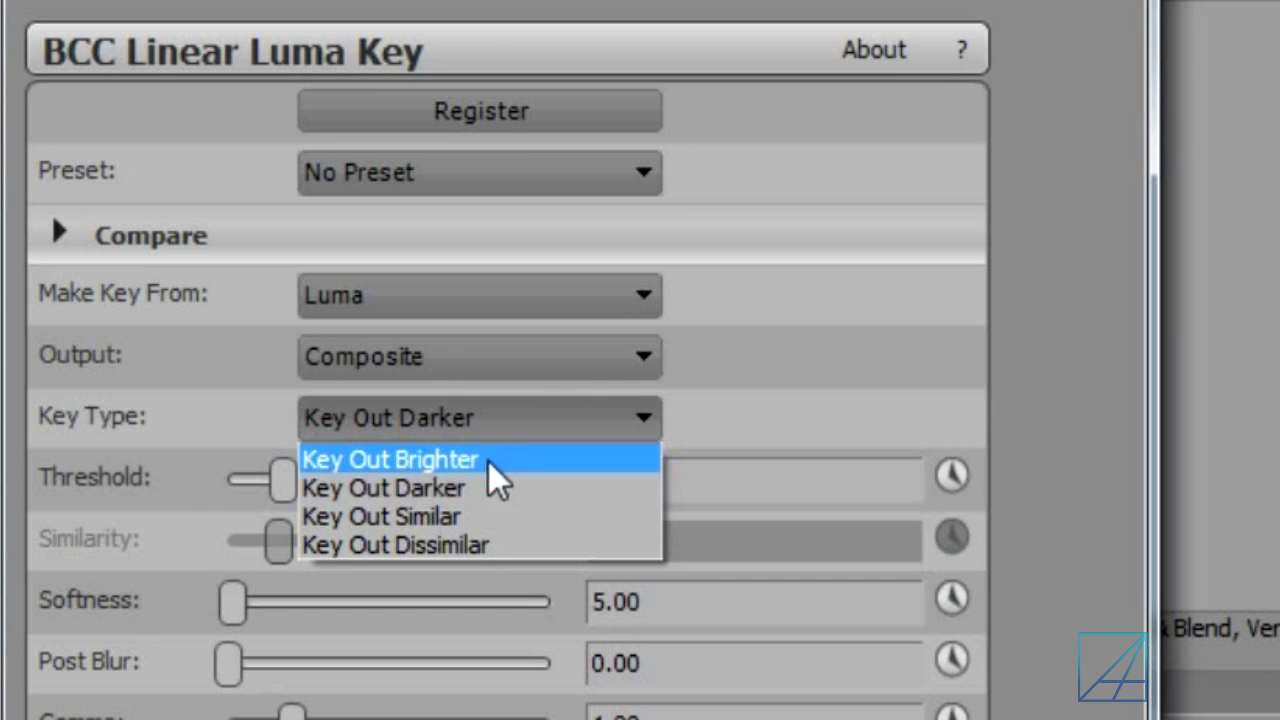
click(440, 468)
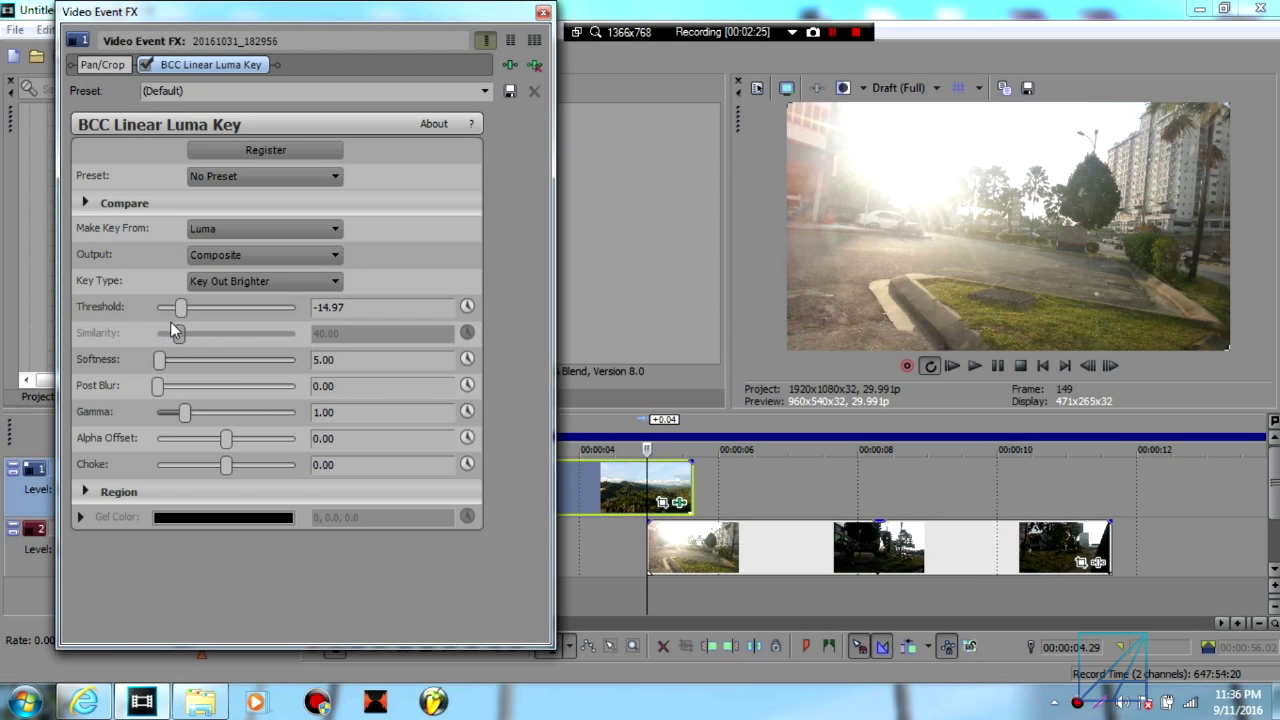
drag(180, 312, 297, 332)
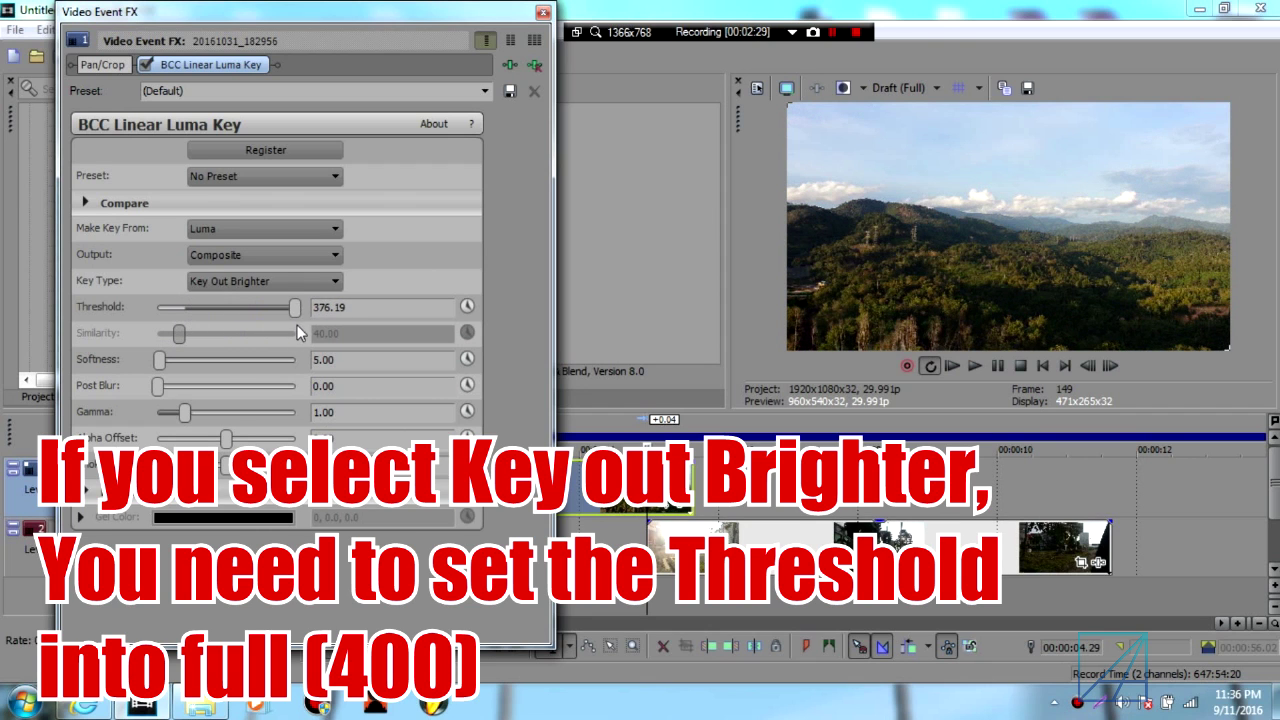
Step: Enable animation for the luma key's Threshold and add a keyframe holding 400 at 00:00:04.29, the start of the overlap
click(467, 306)
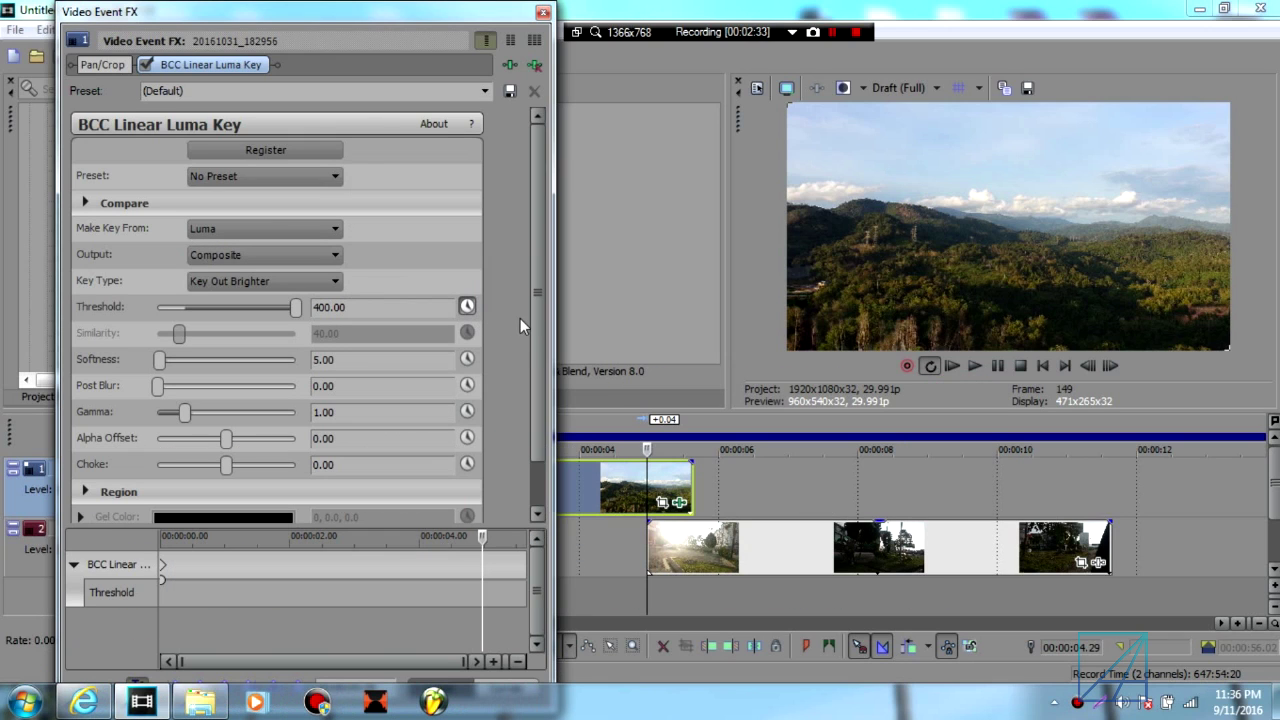
scroll(535, 392, down, 1)
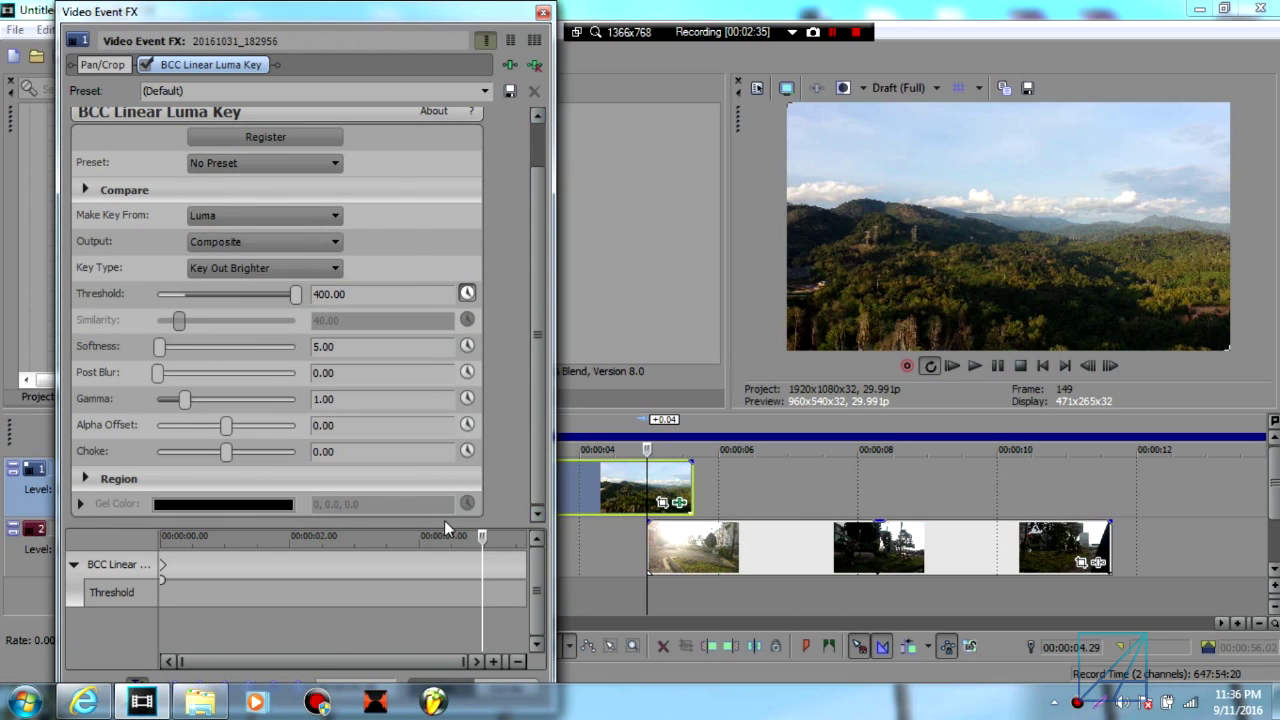
click(641, 507)
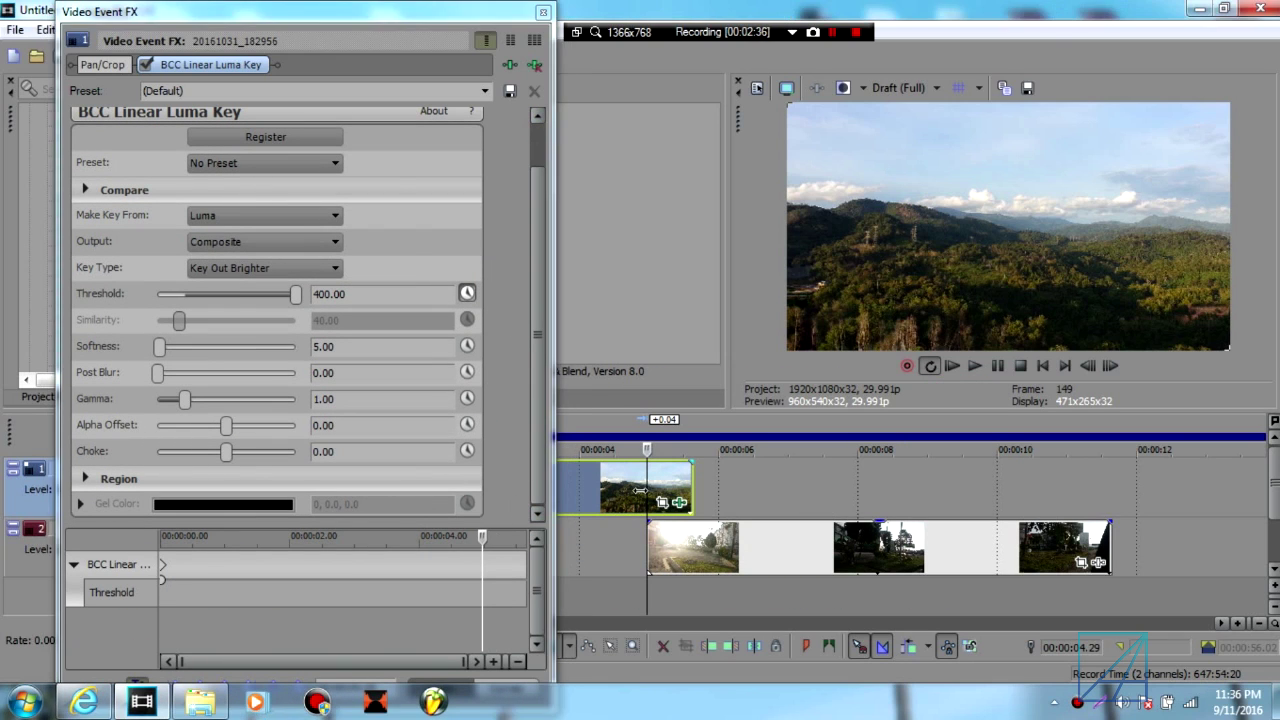
click(650, 539)
scroll(652, 538, up, 2)
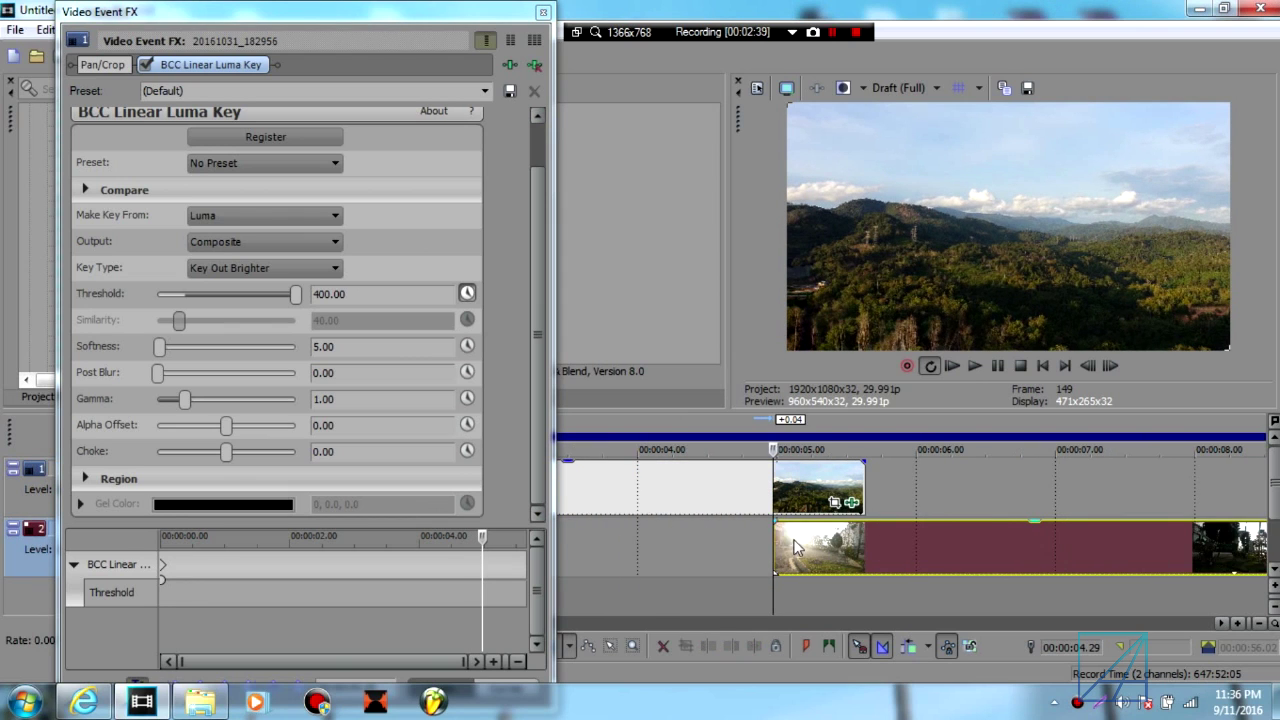
scroll(768, 543, down, 1)
scroll(762, 543, up, 1)
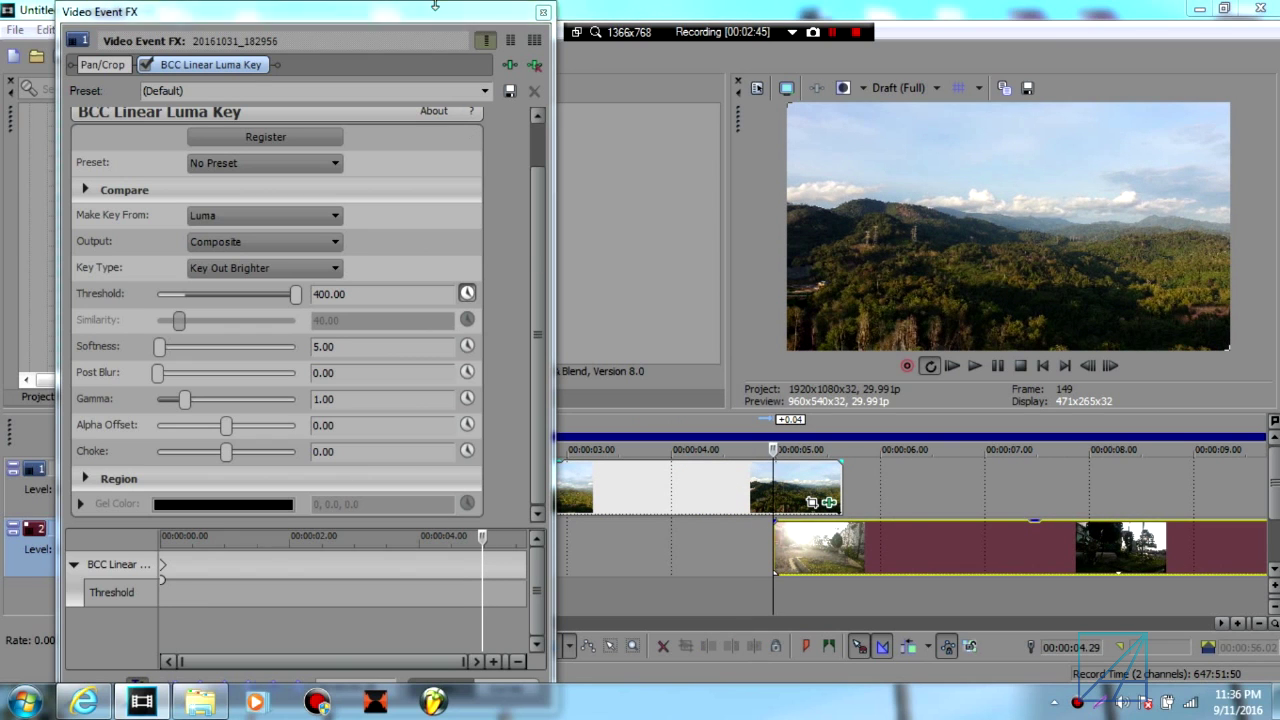
mouse_move(434, 14)
mouse_down()
mouse_move(428, 66)
mouse_move(413, 14)
mouse_up()
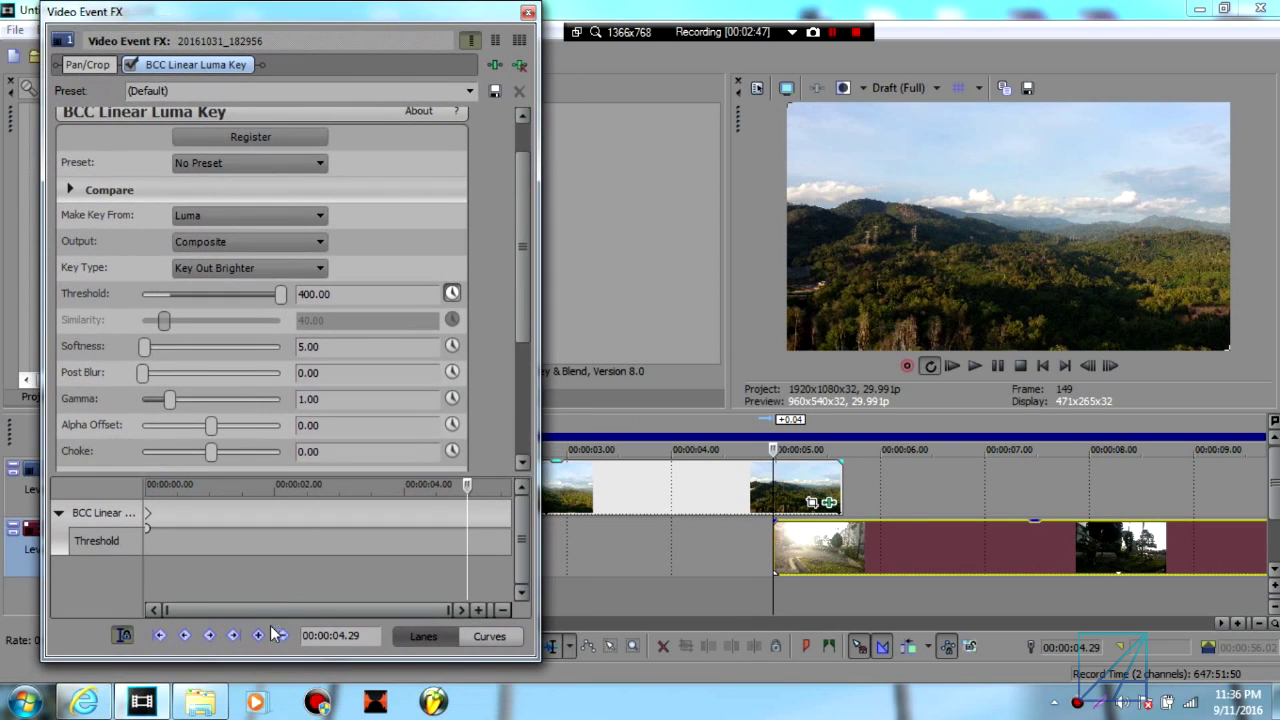
click(258, 635)
Step: Keyframe the Threshold at -100 at the end of the first clip, at 00:00:05.19
click(842, 481)
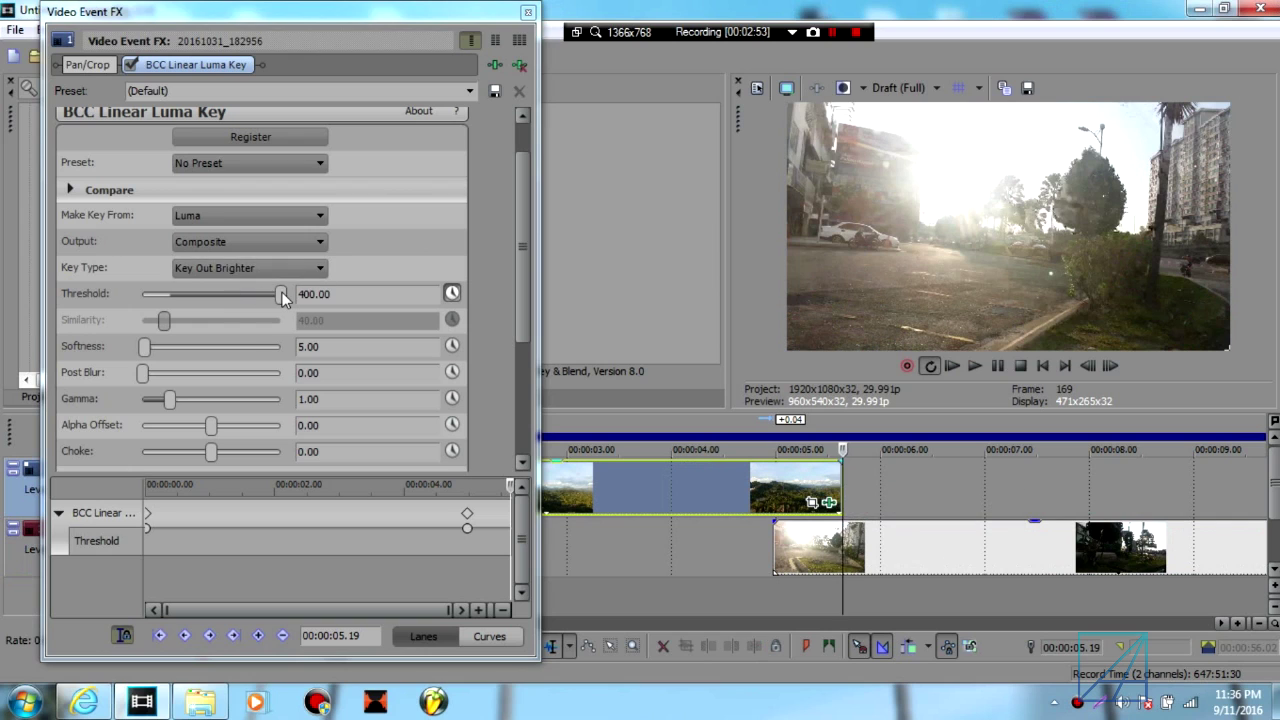
drag(281, 294, 126, 300)
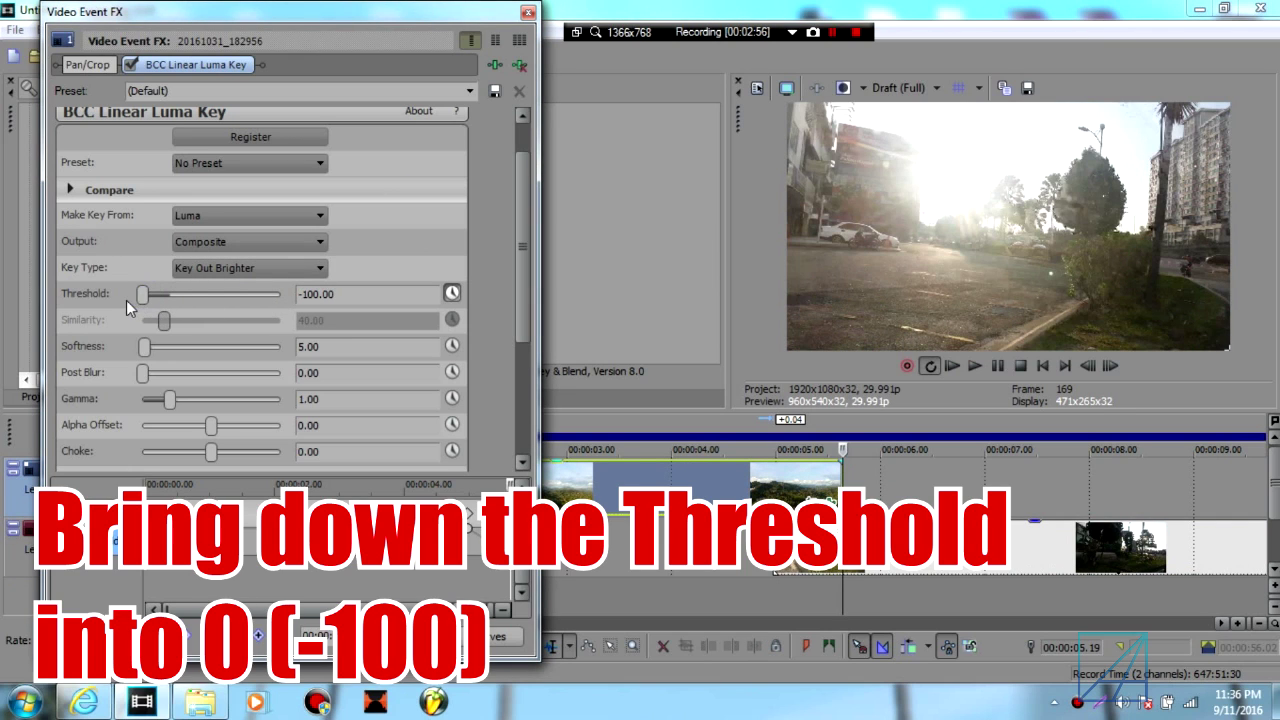
Step: Play back and scrub the overlap from 00:00:04.29 to review the luma key transition
click(771, 487)
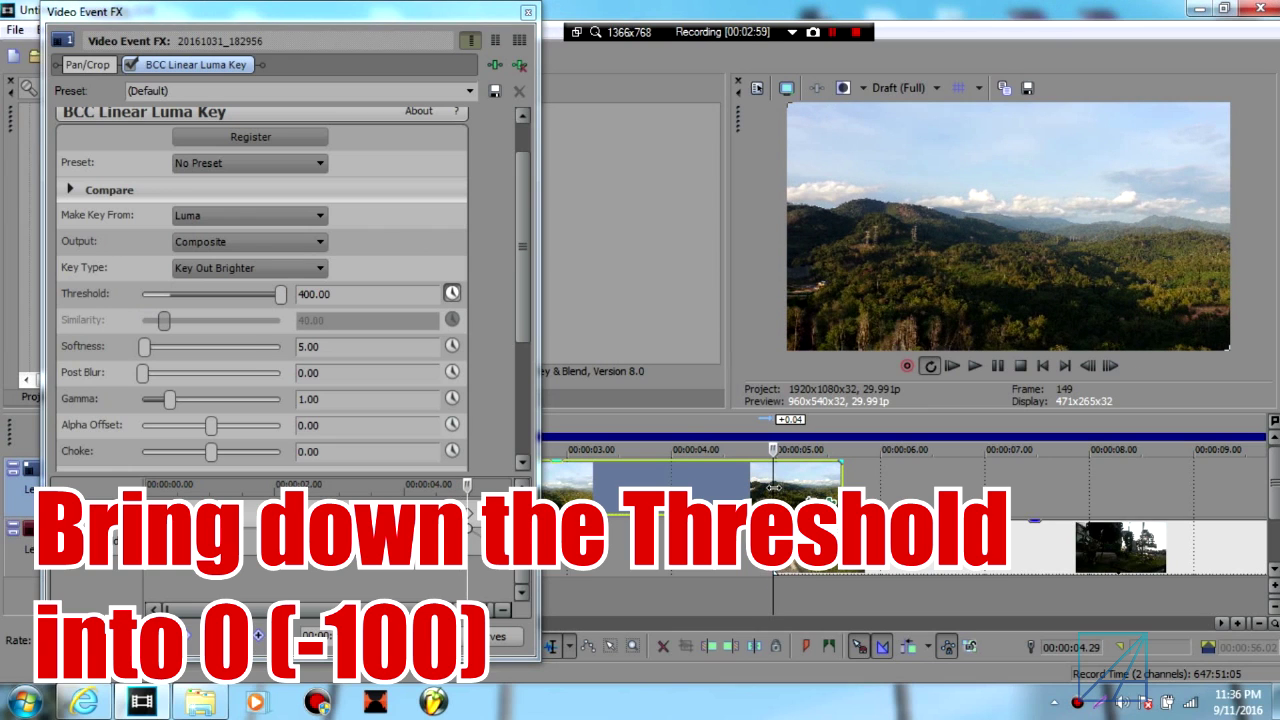
scroll(835, 462, up, 2)
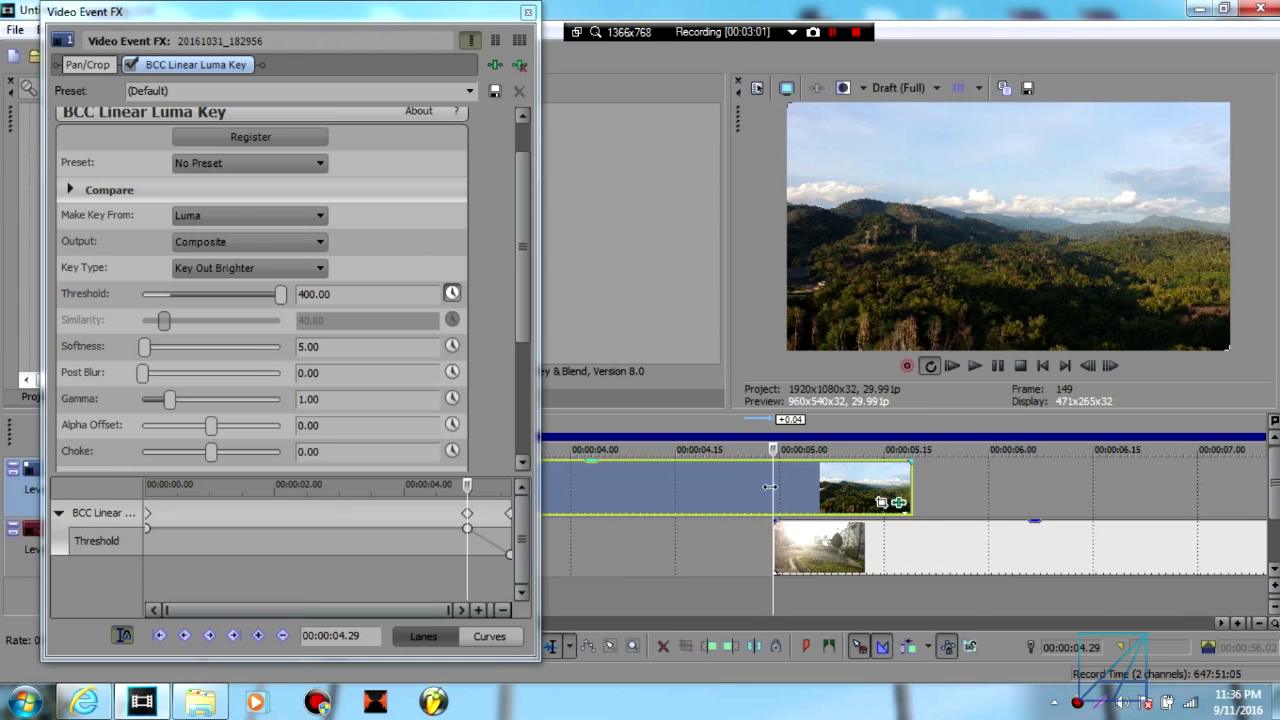
click(975, 367)
click(975, 366)
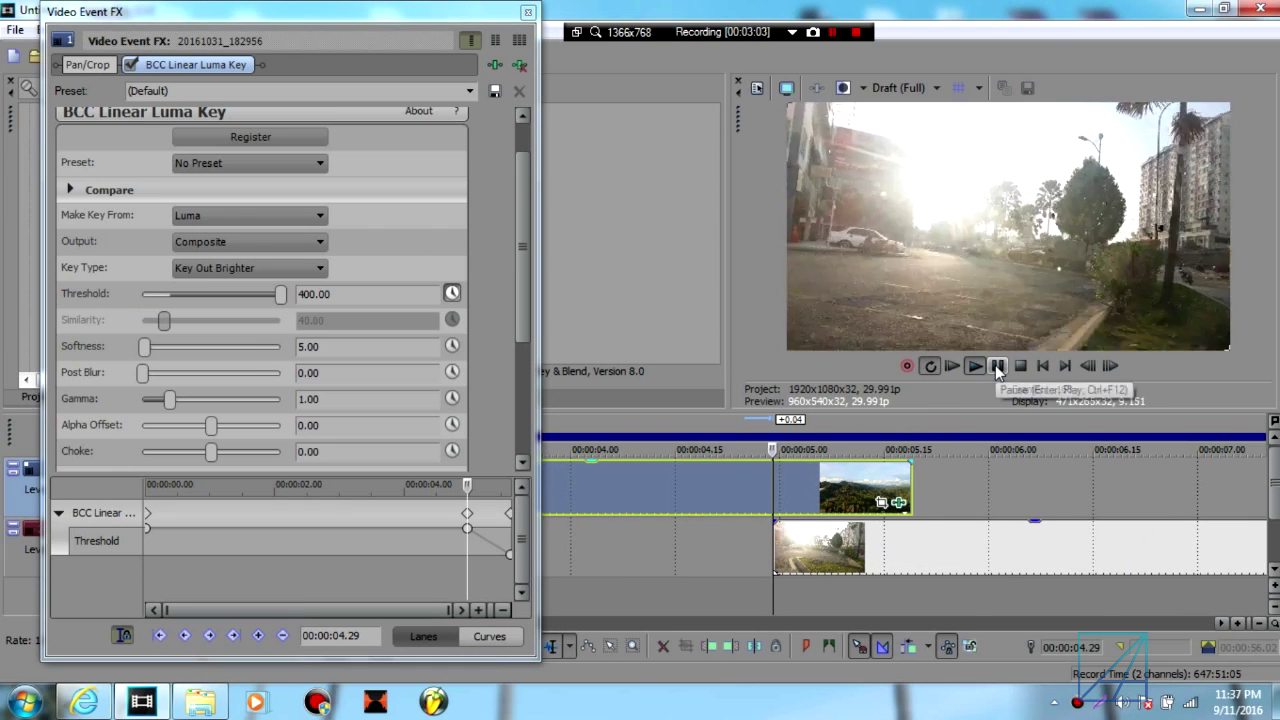
click(787, 504)
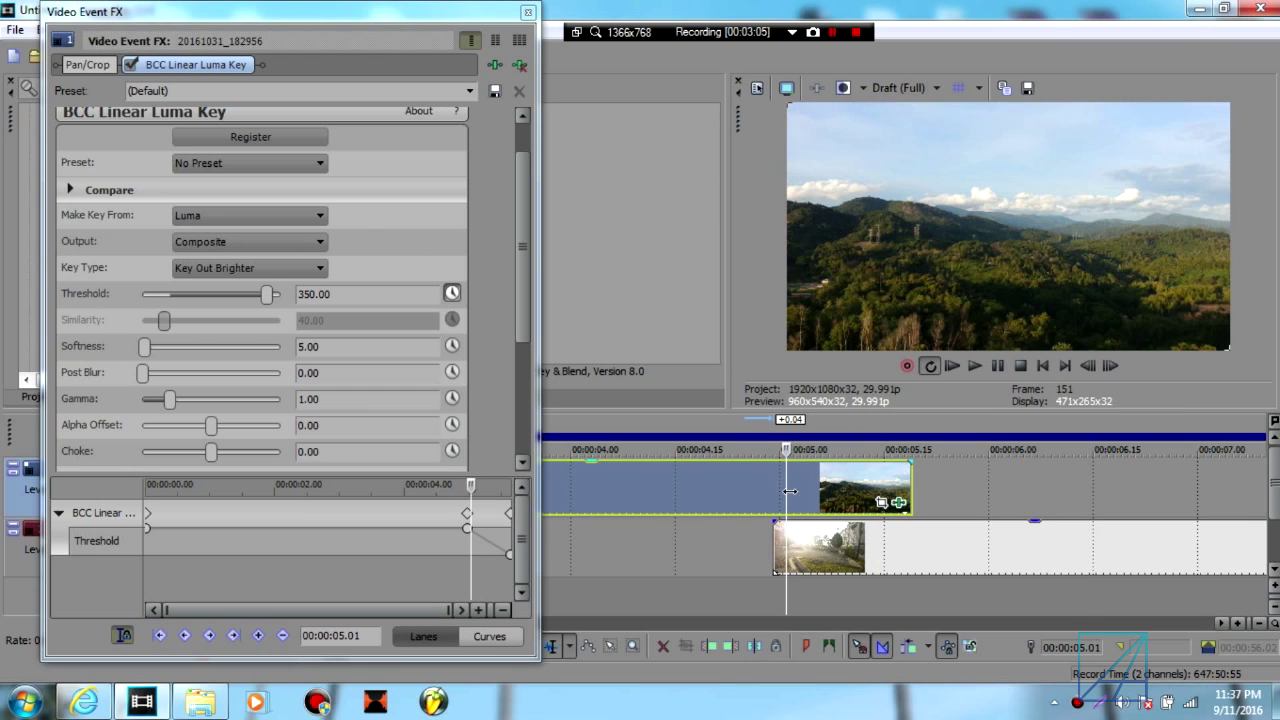
click(774, 494)
key(space)
drag(829, 492, 779, 495)
click(773, 495)
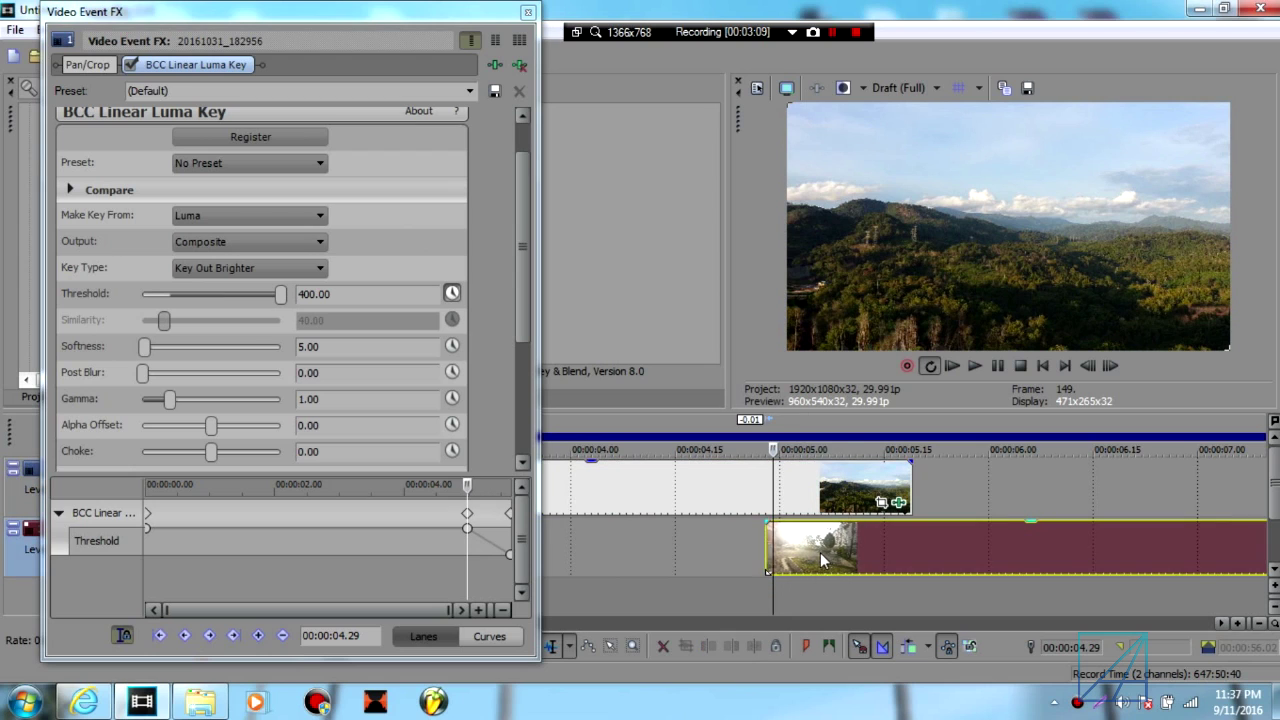
Step: Slide the lower clip about 7 frames earlier to lengthen its overlap with the first clip
drag(820, 552, 789, 560)
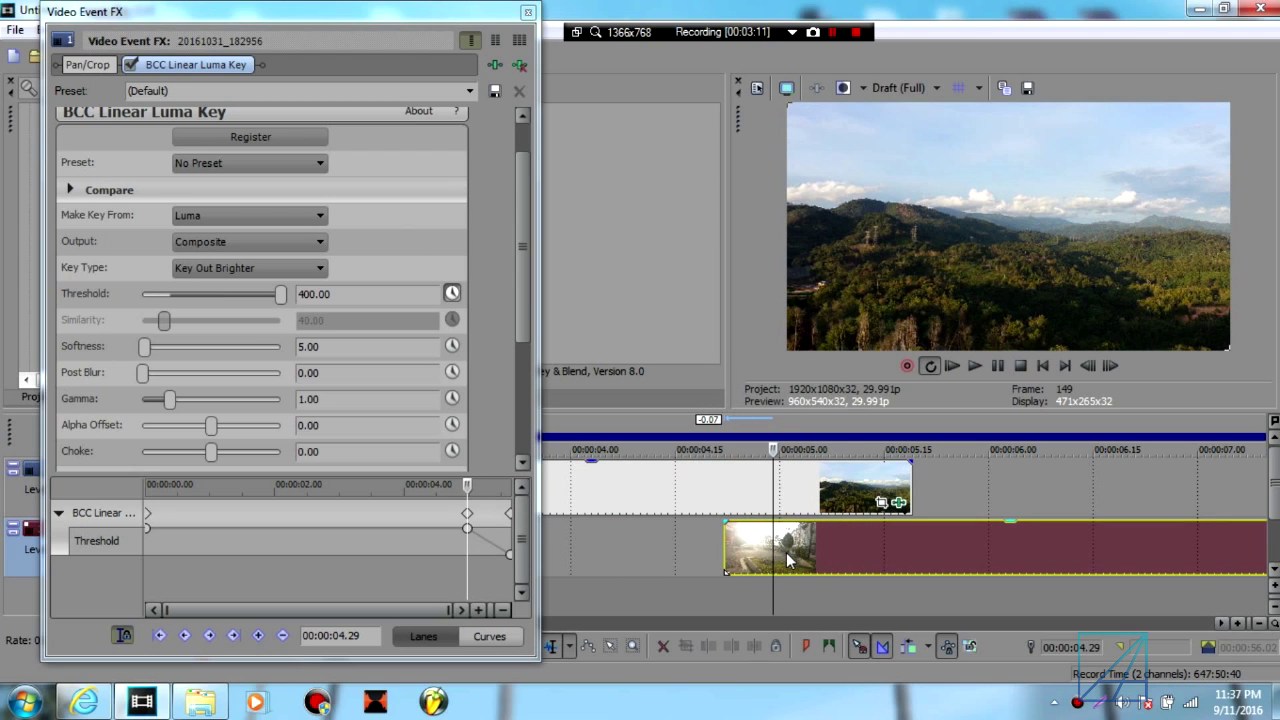
Step: Move the Threshold keyframe of 400 earlier to 00:00:04.22, aligning it with the start of the lower clip
click(726, 548)
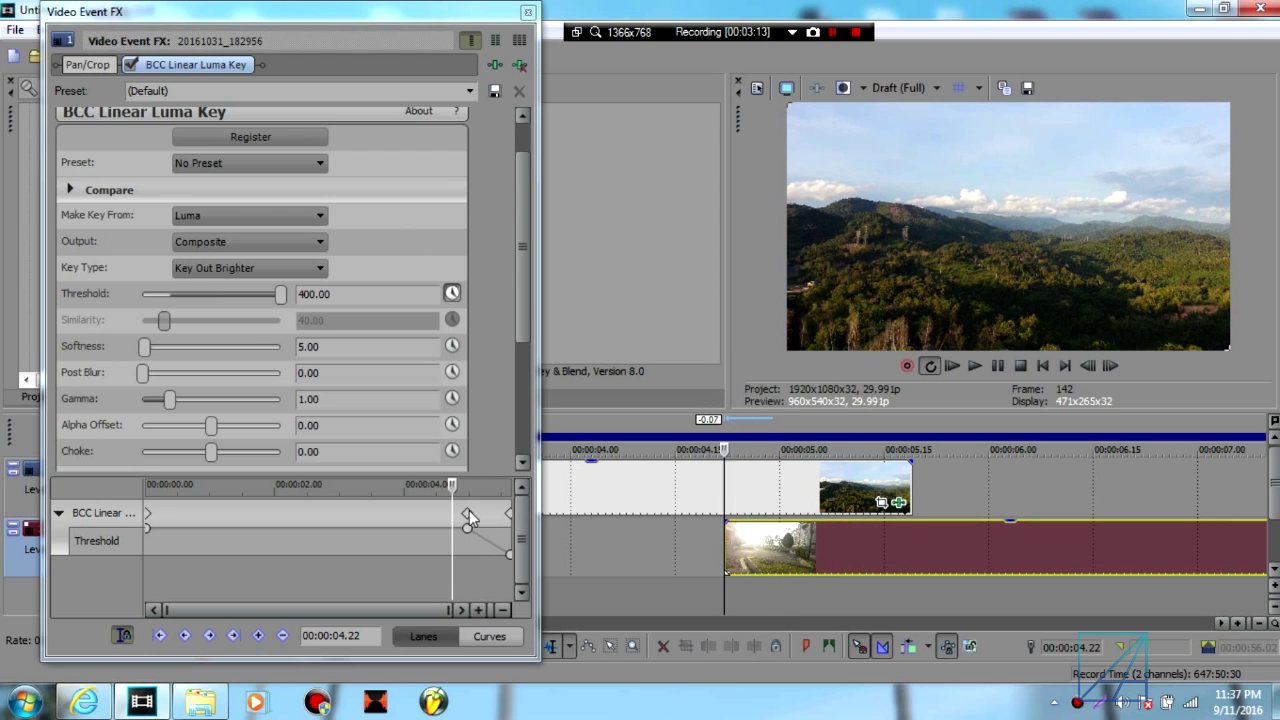
drag(468, 513, 453, 514)
click(722, 479)
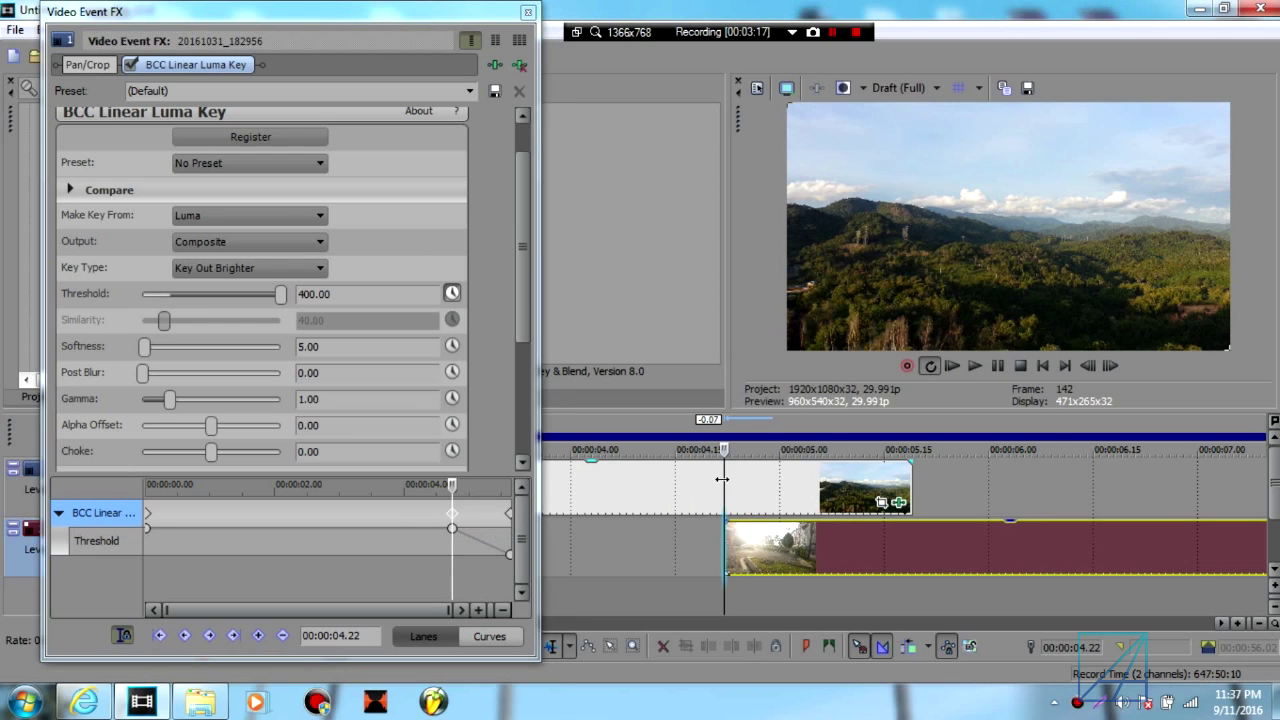
drag(722, 479, 724, 526)
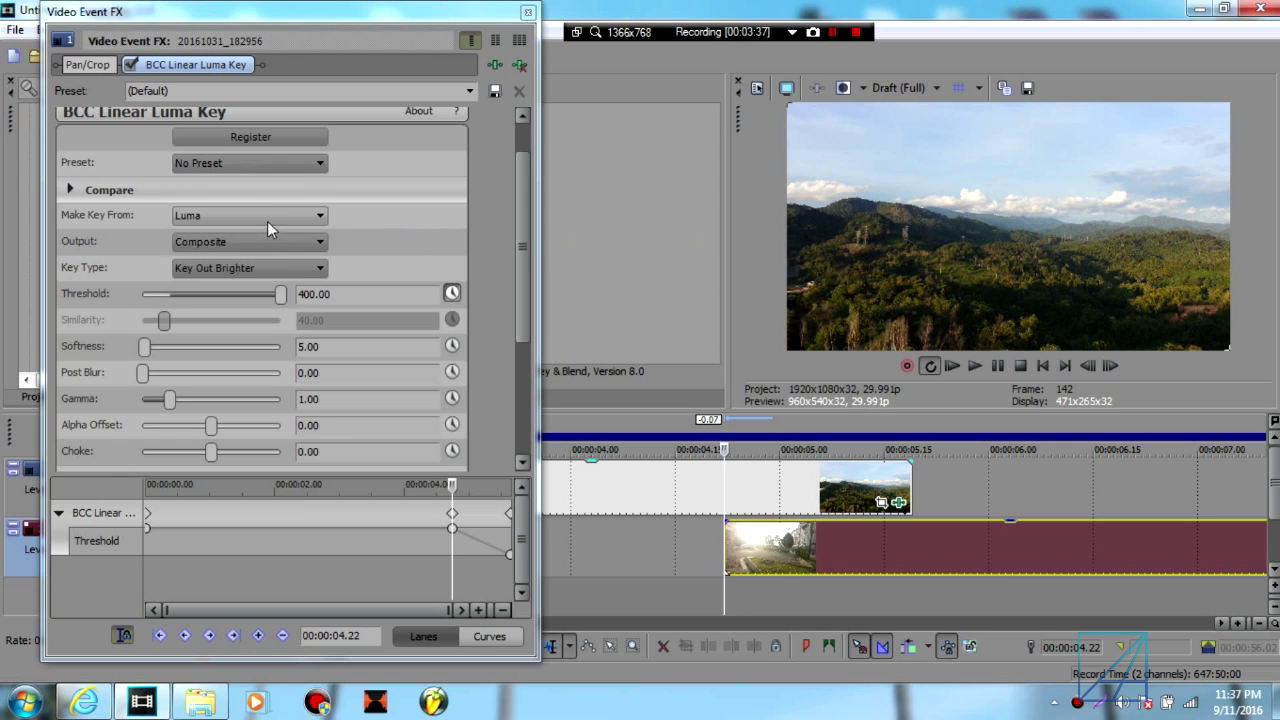
Step: Change the Key Type to Key Out Darker and set the Threshold to -100 at 00:00:04.22
click(250, 269)
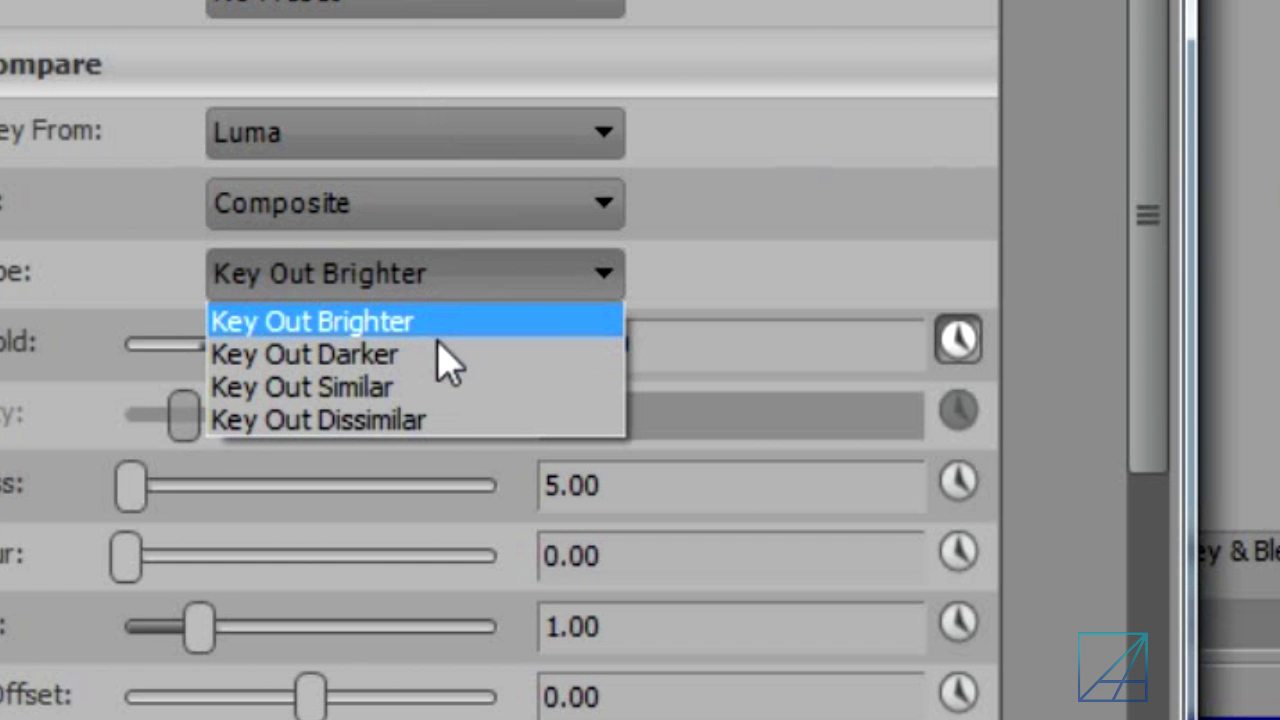
click(262, 304)
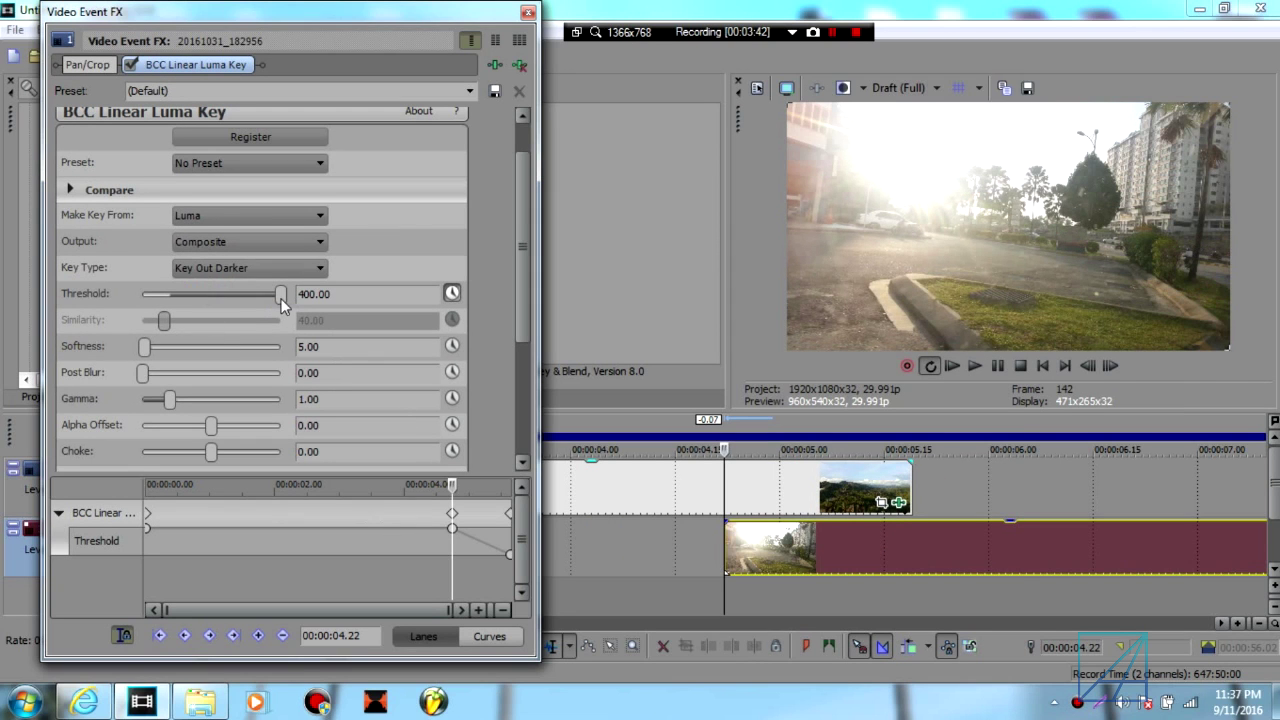
drag(282, 300, 160, 316)
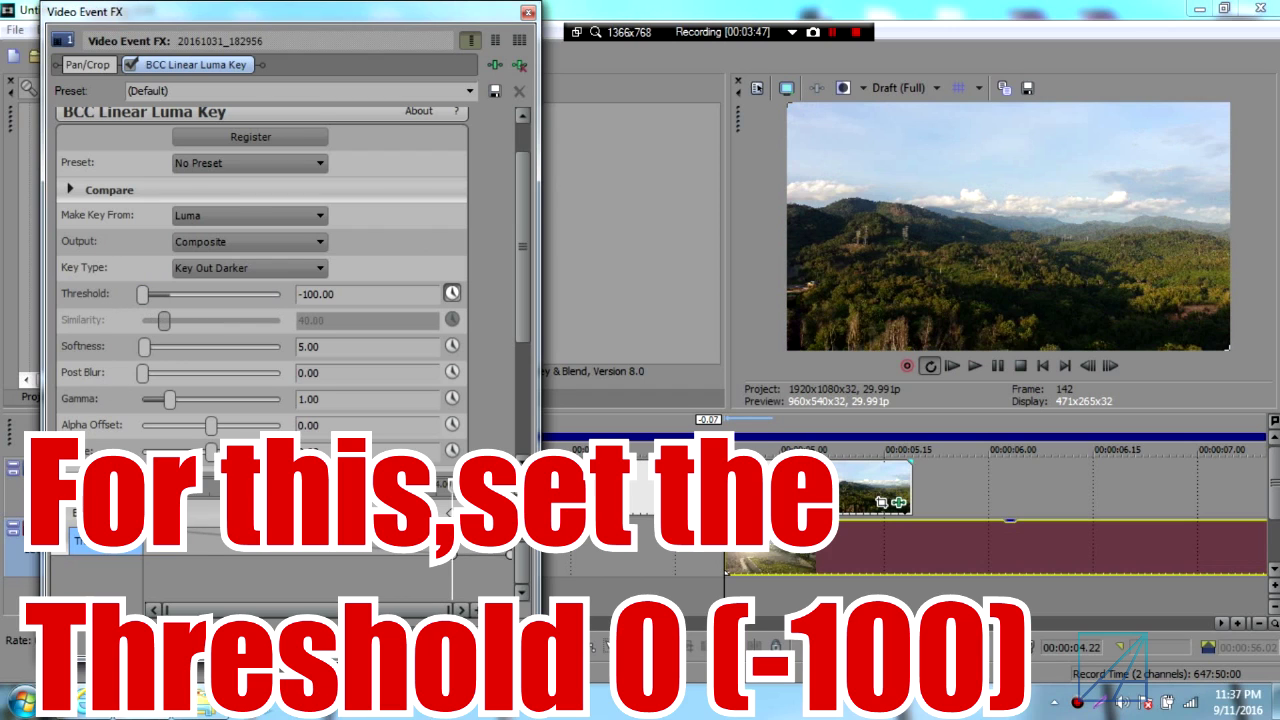
Step: Set the Threshold keyframe at the first clip's start to -100 and the one at 00:00:05.19 to 400
click(146, 485)
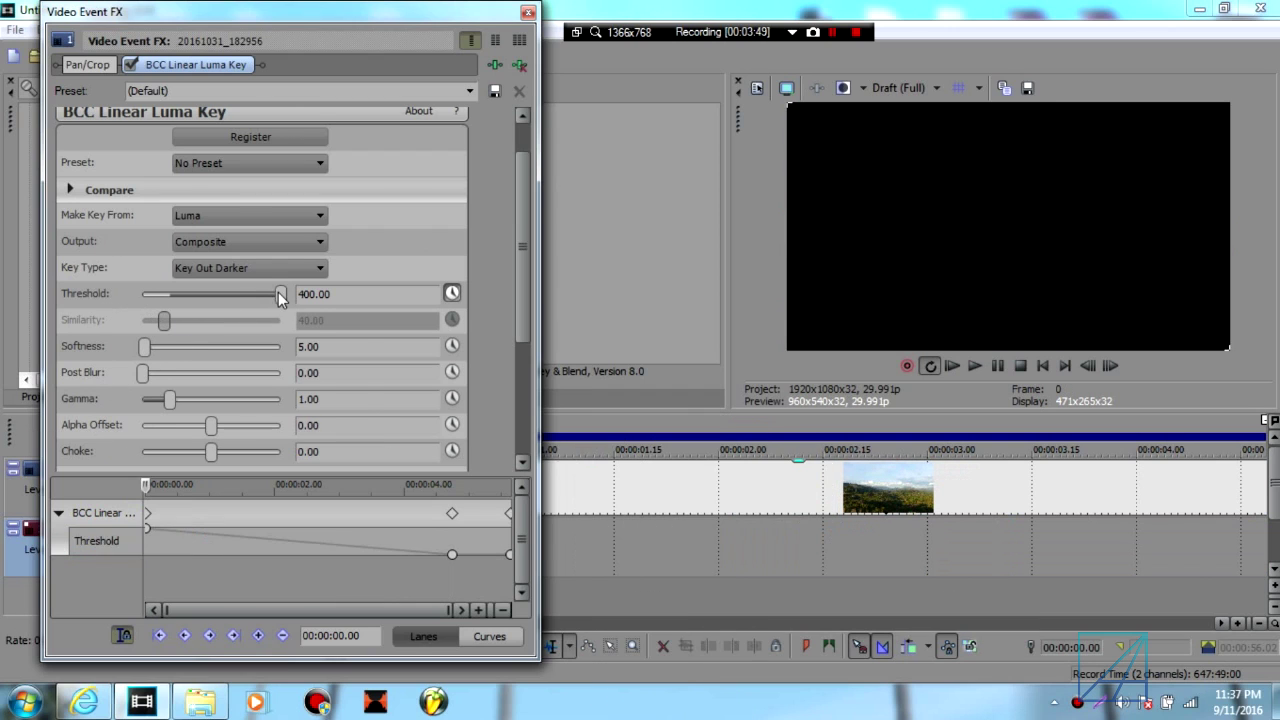
drag(278, 292, 117, 307)
click(451, 513)
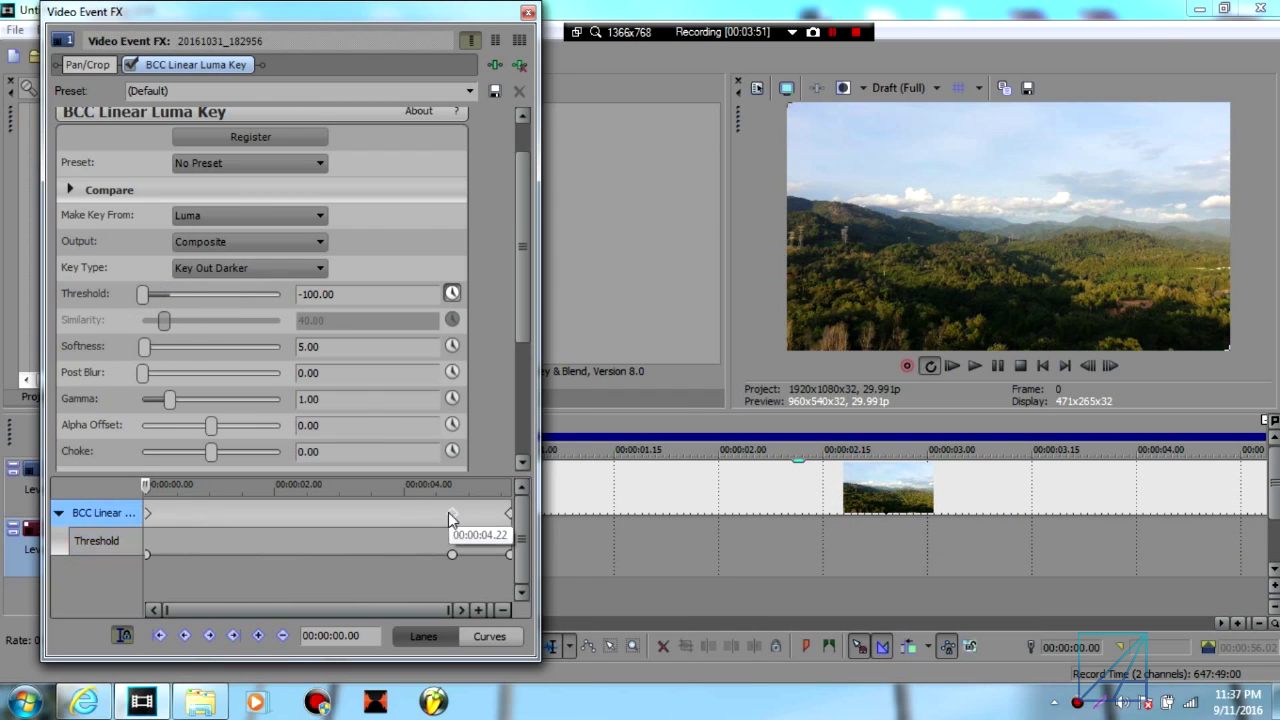
click(509, 514)
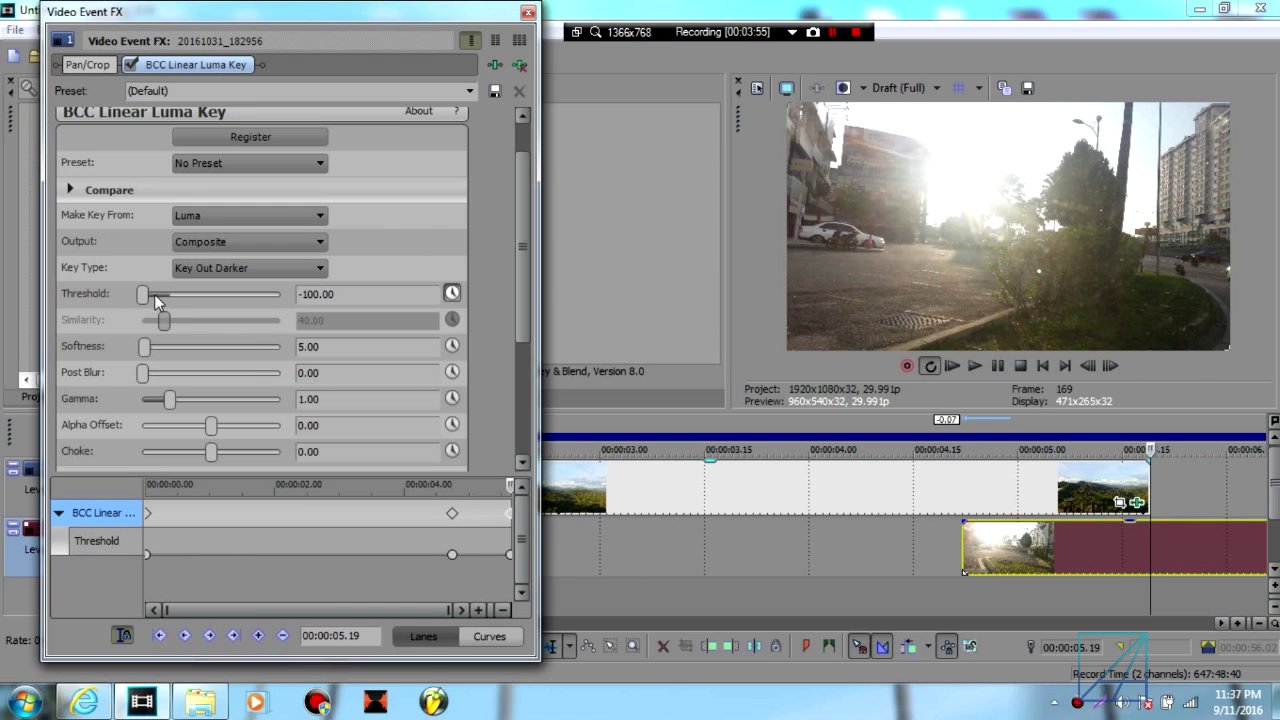
drag(150, 294, 268, 306)
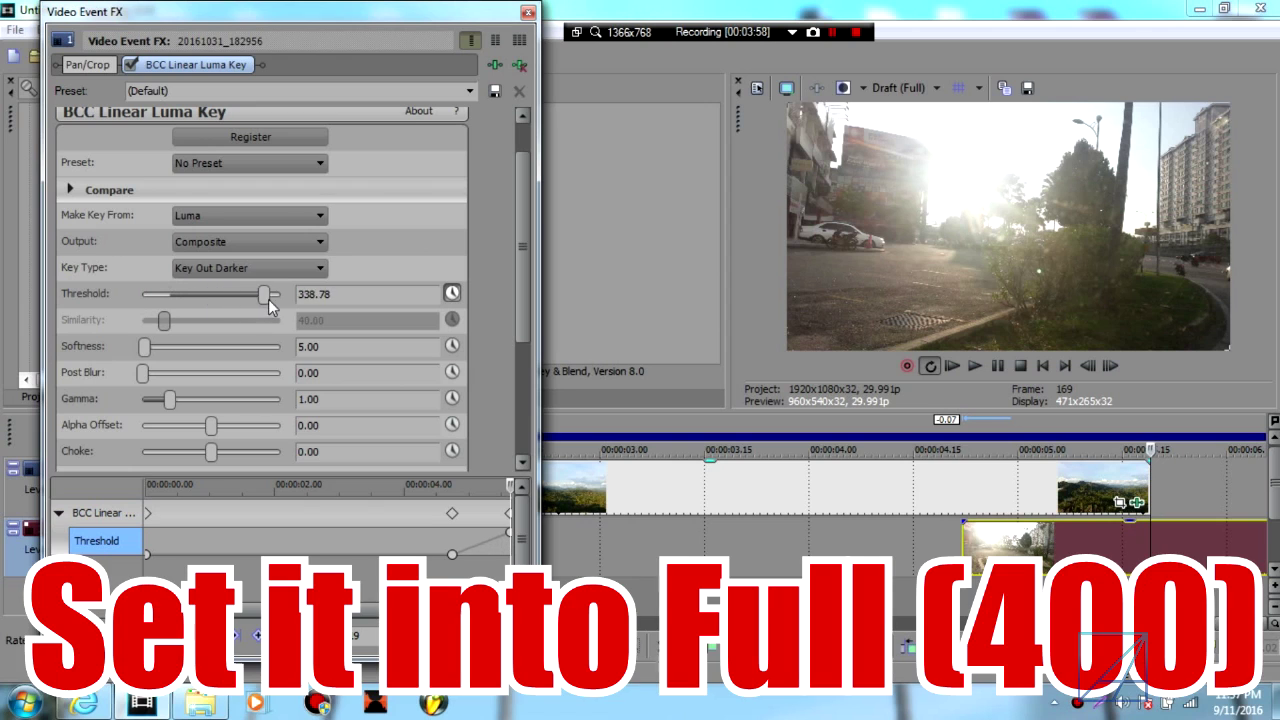
Step: Play back and scrub the overlap from 00:00:04.22 to review the Key Out Darker transition
click(975, 505)
click(960, 500)
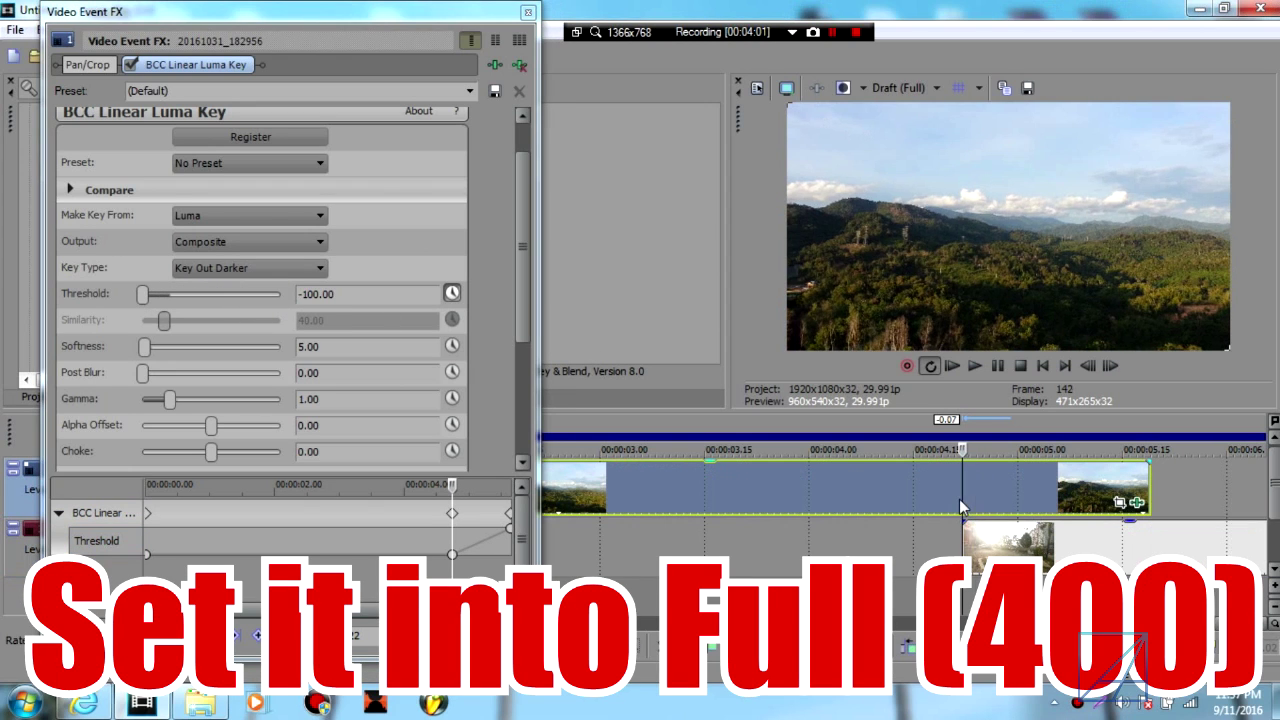
click(977, 366)
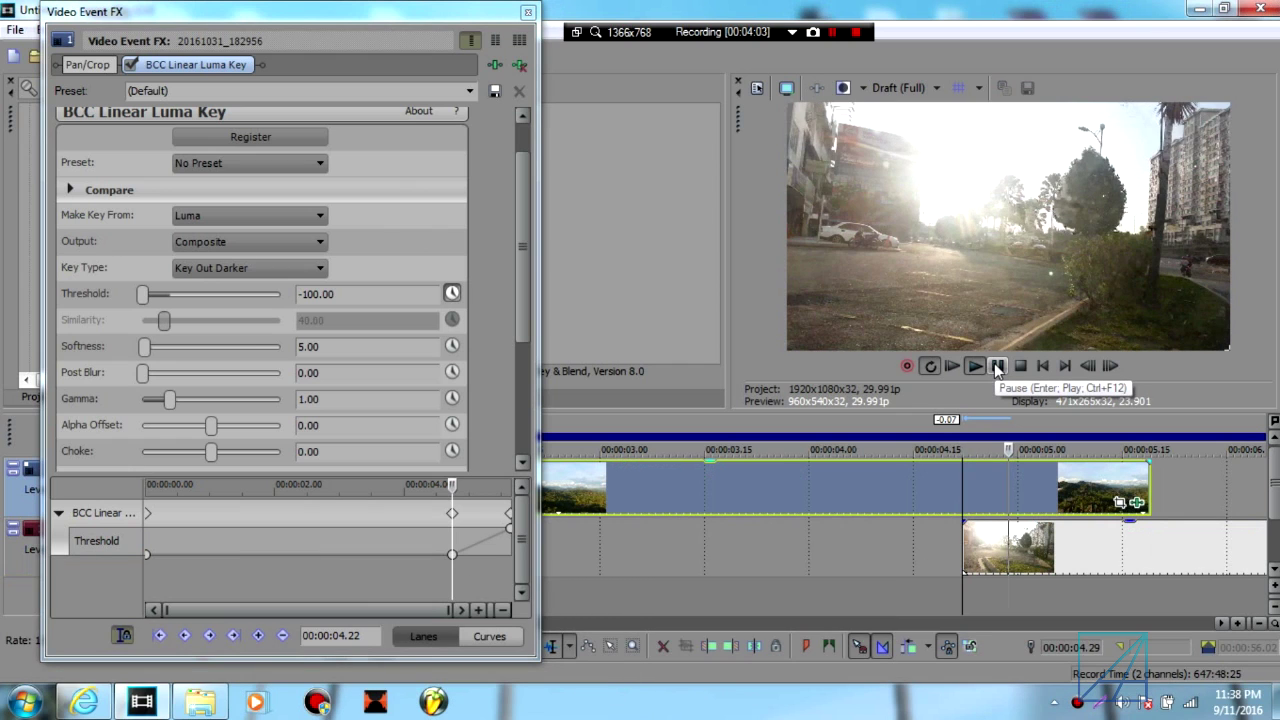
scroll(1005, 433, down, 3)
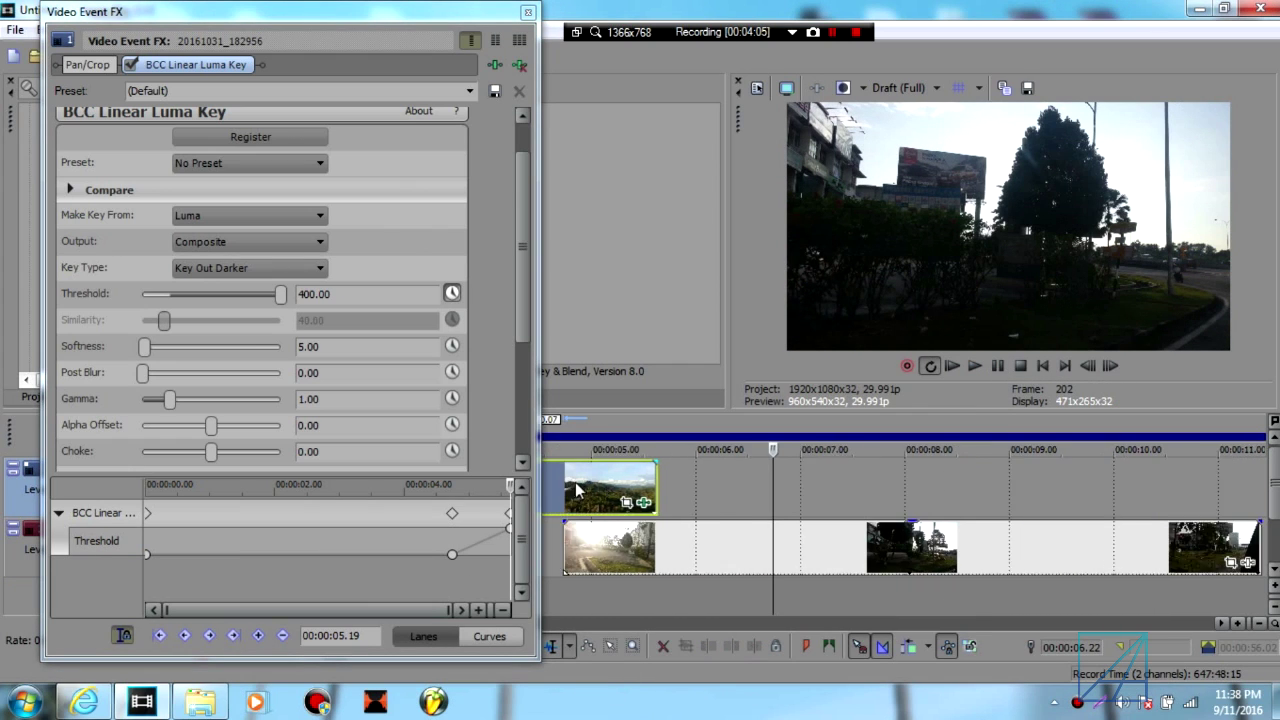
click(616, 483)
scroll(733, 494, up, 3)
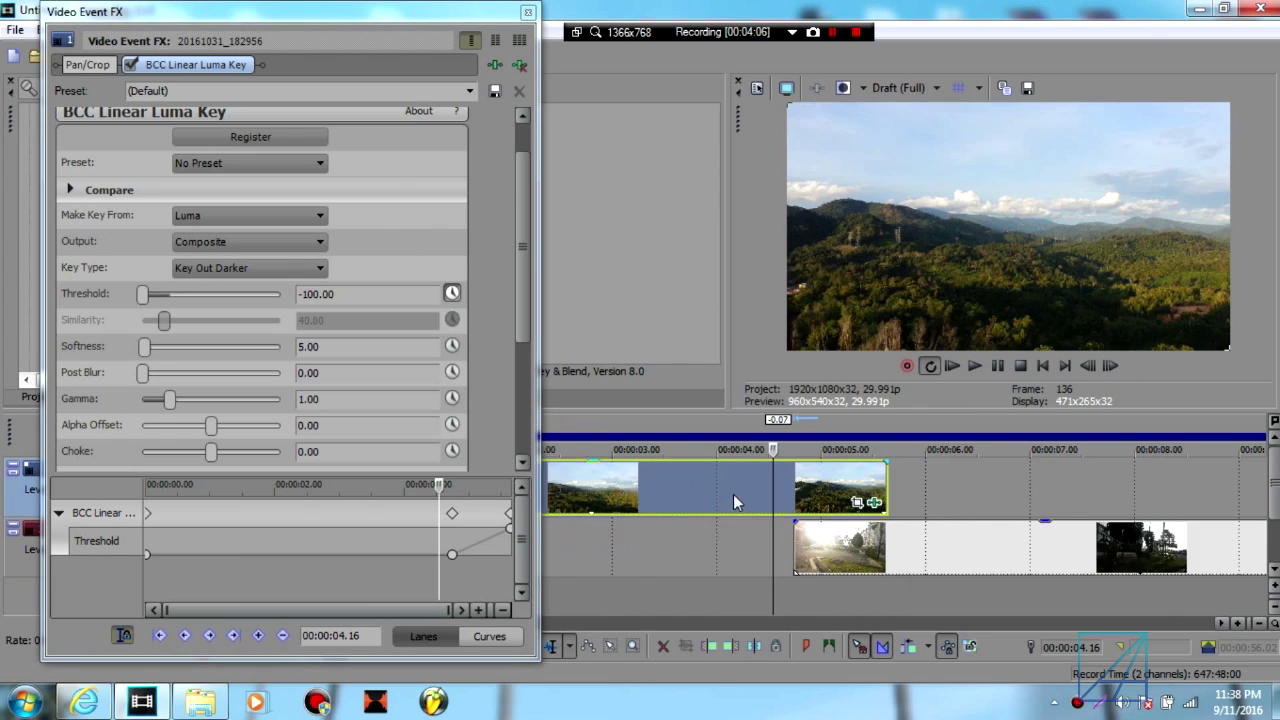
click(800, 471)
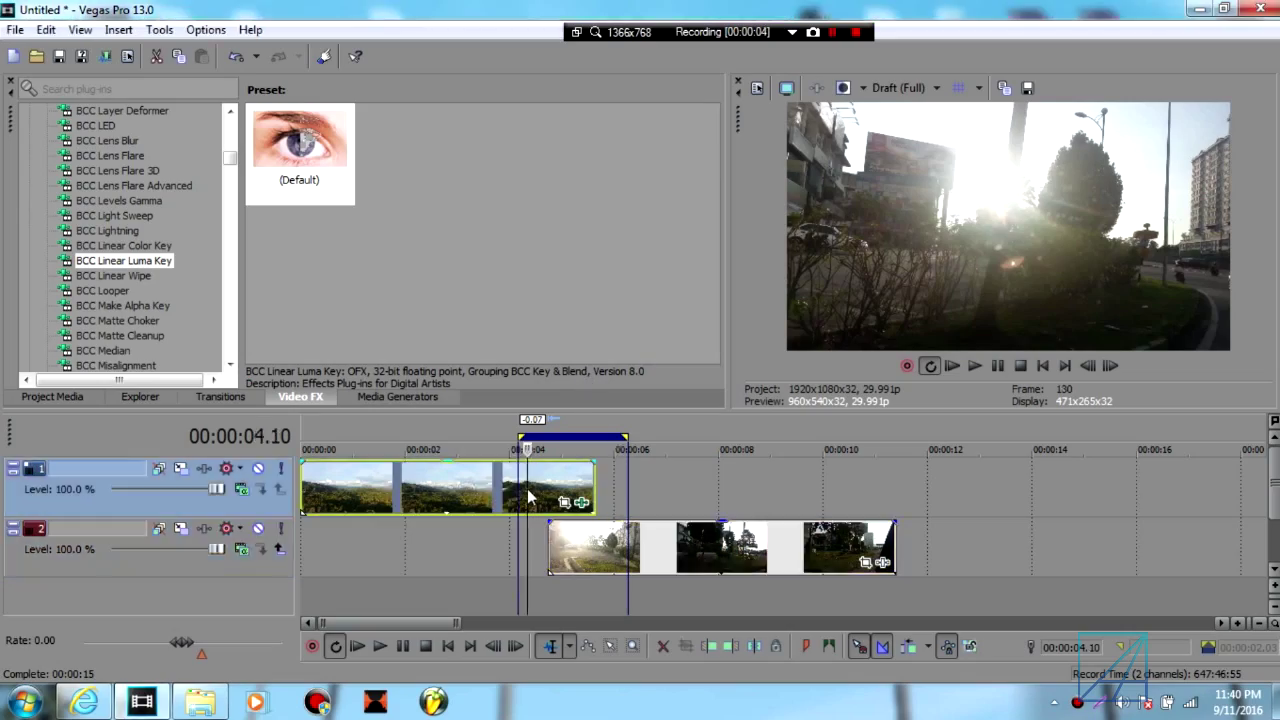
Step: Open the first clip's BCC Linear Luma Key settings, view the Key Type options, and close the effect window
scroll(538, 490, up, 1)
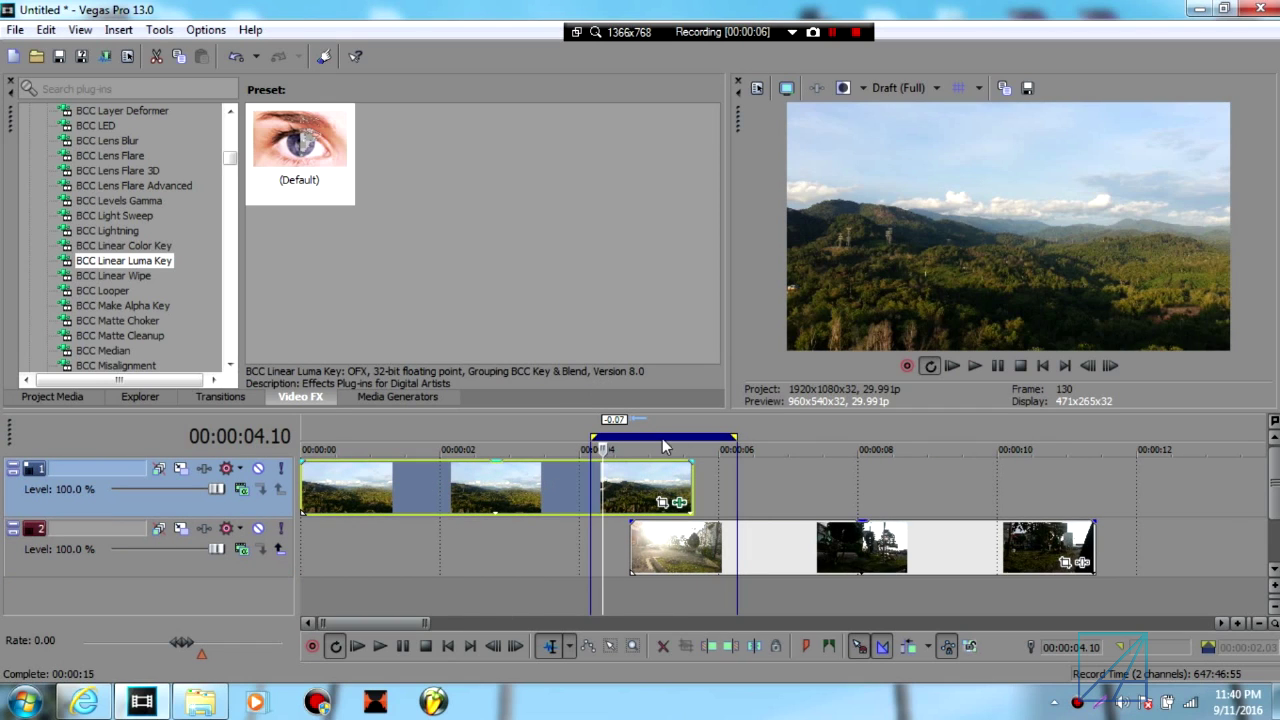
click(680, 503)
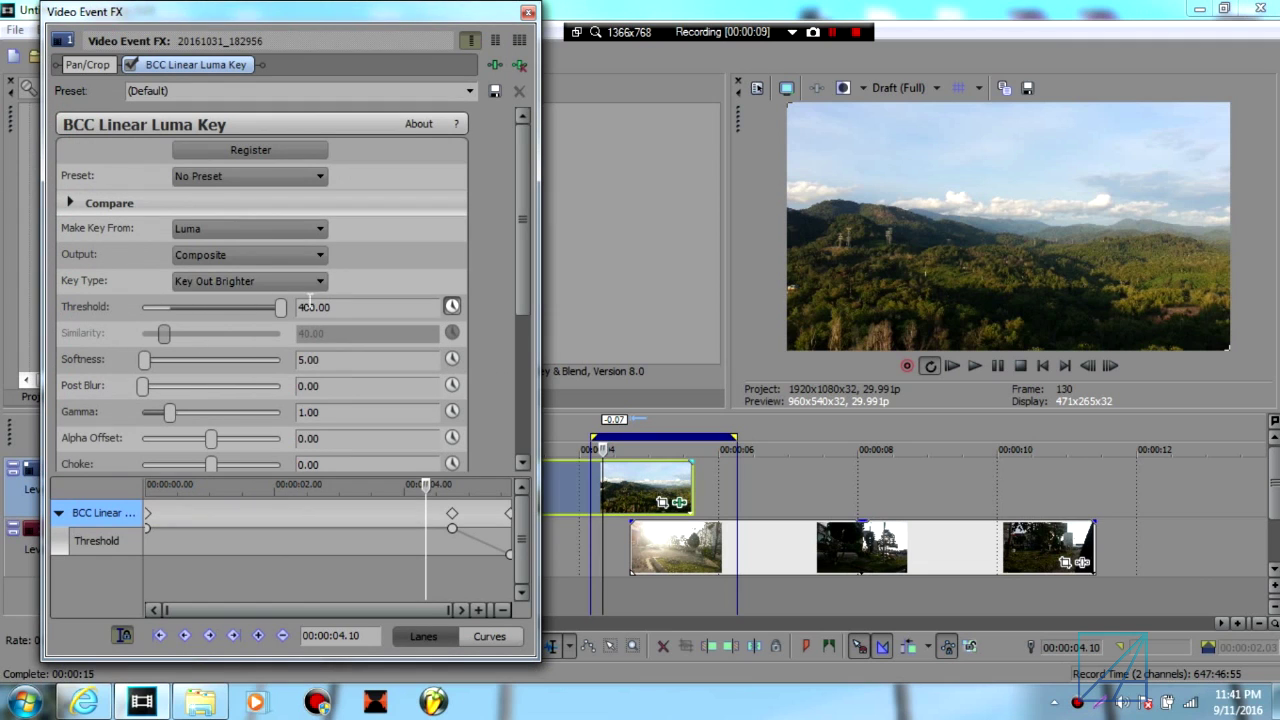
click(278, 279)
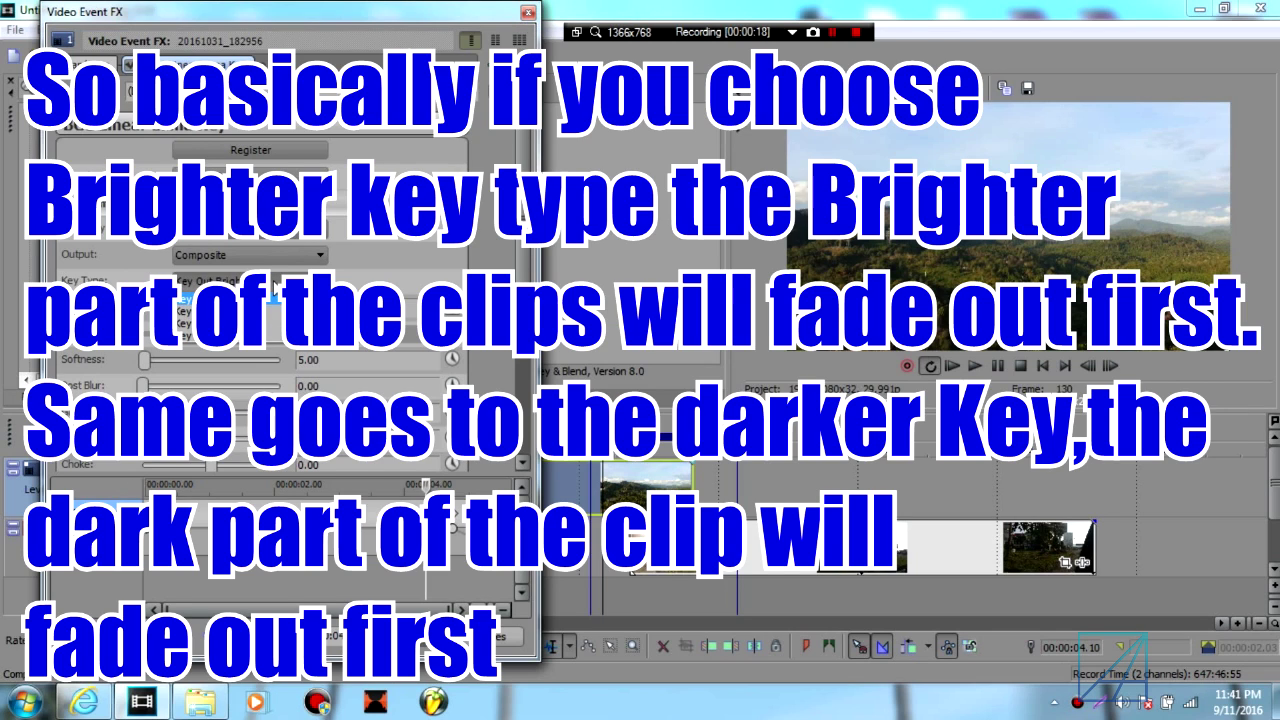
click(271, 288)
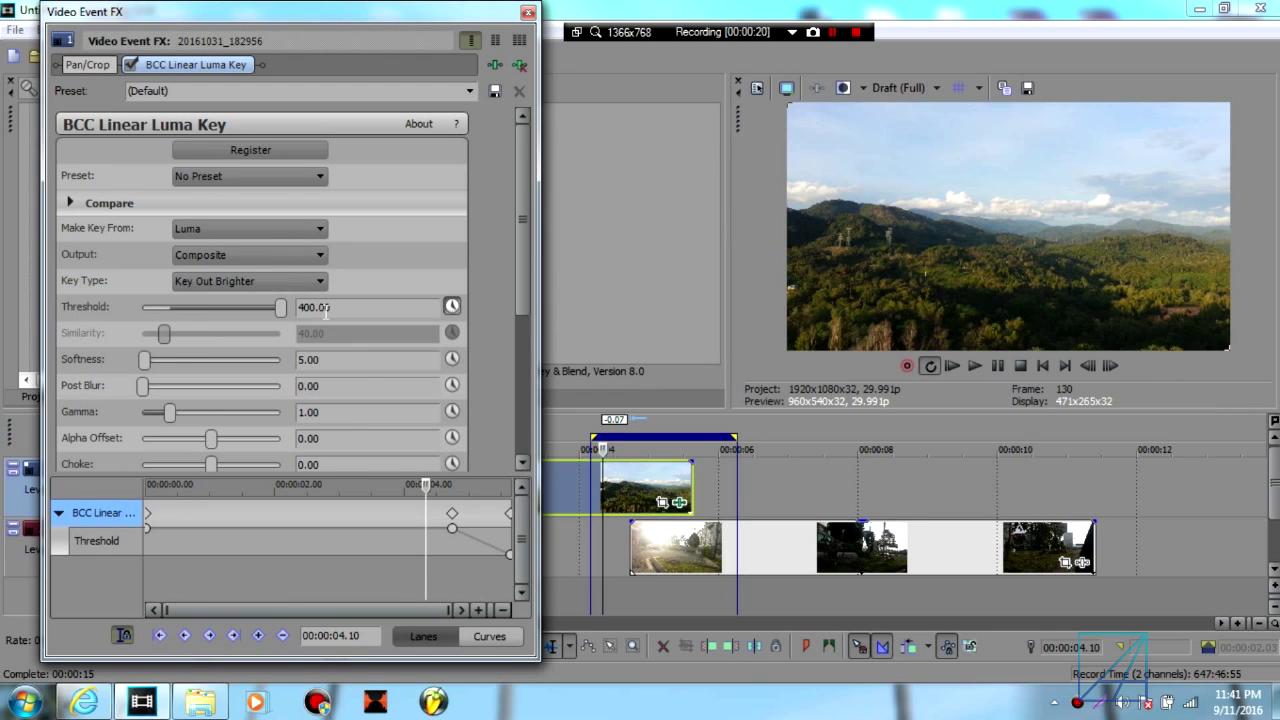
click(528, 12)
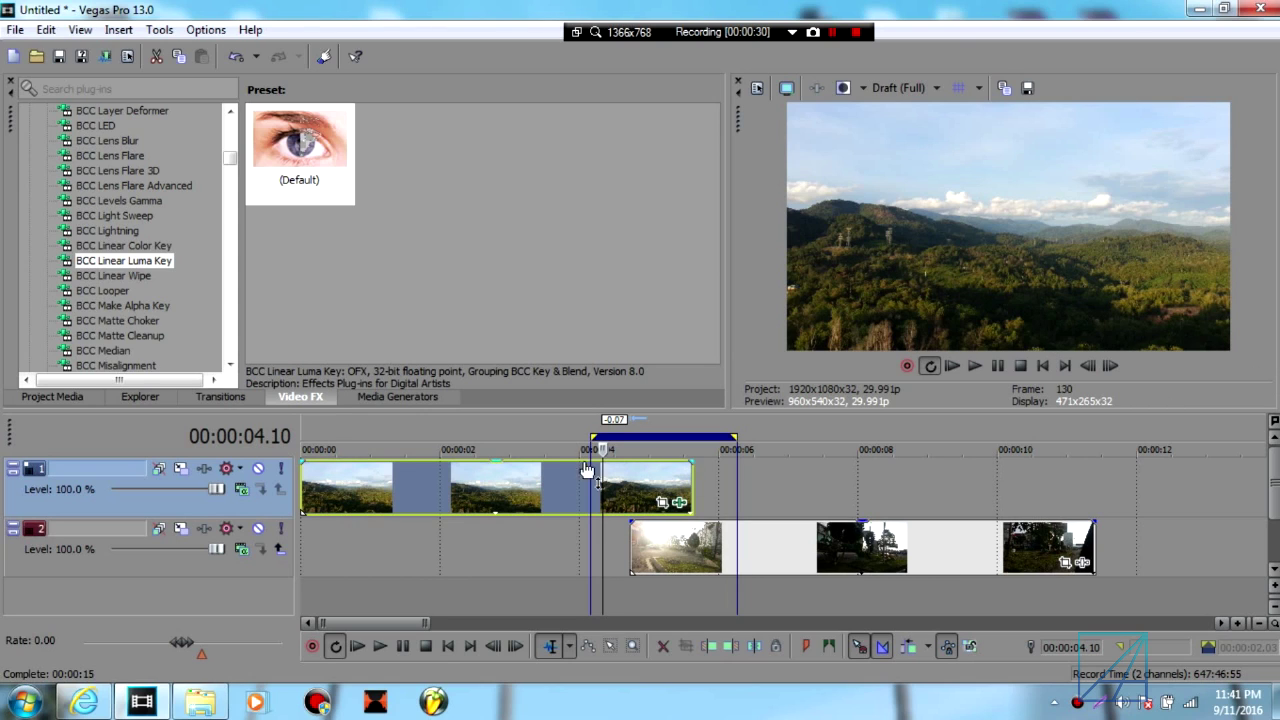
Step: Set the loop region from 00:00:00.00 to 00:00:11.12 across both clips and place the playhead at 00:00:04.22
double_click(478, 556)
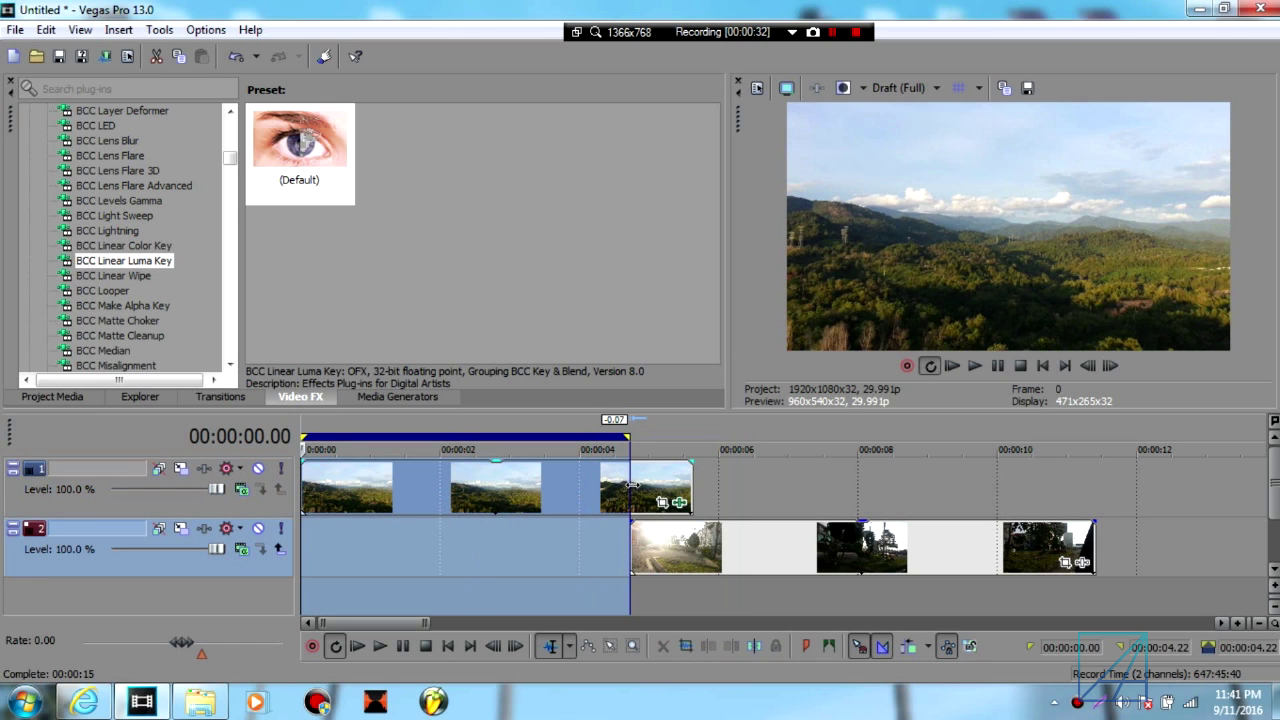
drag(632, 484, 1094, 500)
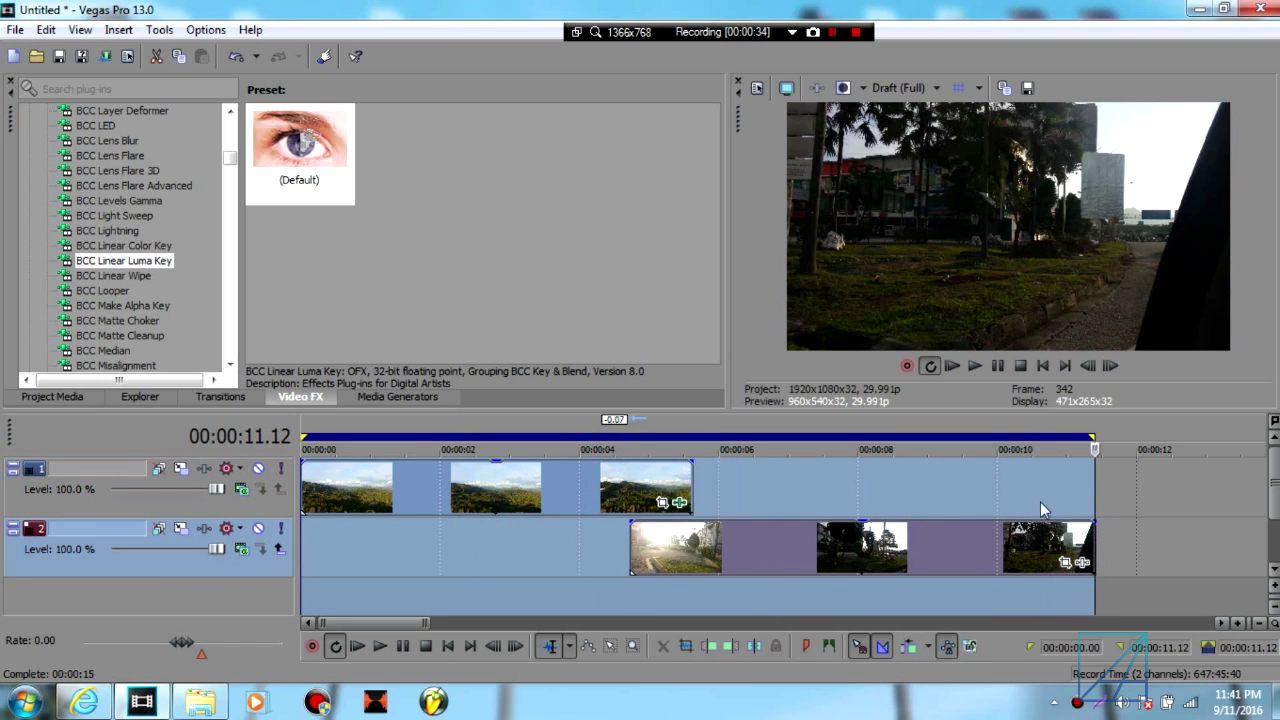
click(628, 488)
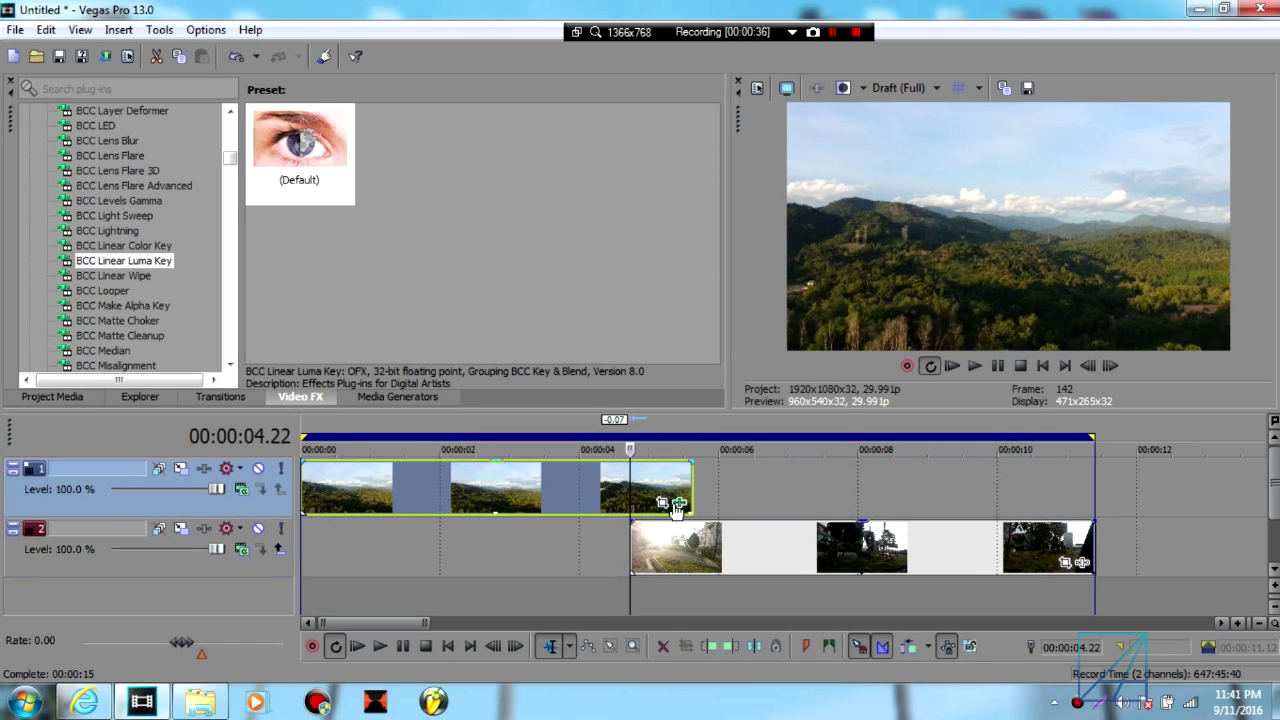
Step: Set the first clip's luma key Softness to 0.00 and Choke to -0.14, then close the effect window
click(681, 503)
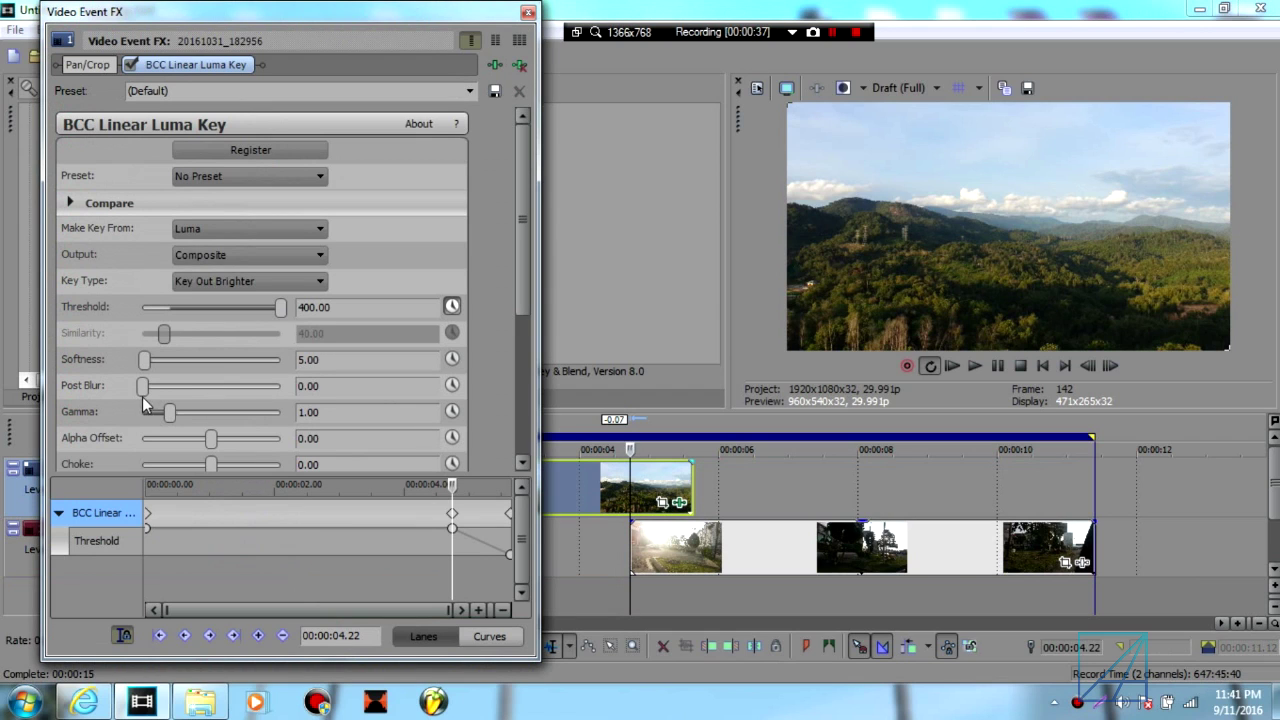
drag(142, 390, 99, 394)
scroll(498, 403, down, 3)
mouse_move(210, 400)
mouse_down()
mouse_move(249, 406)
mouse_move(176, 419)
mouse_move(225, 418)
mouse_move(205, 416)
mouse_up()
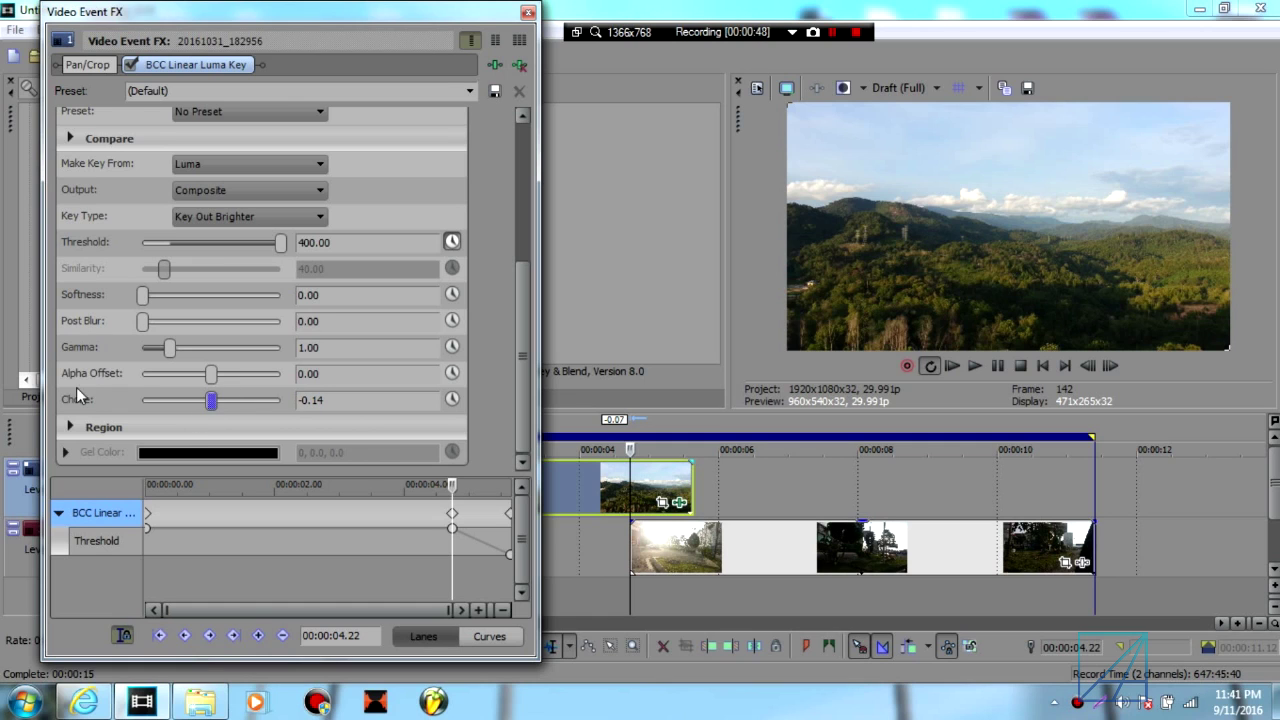
click(527, 13)
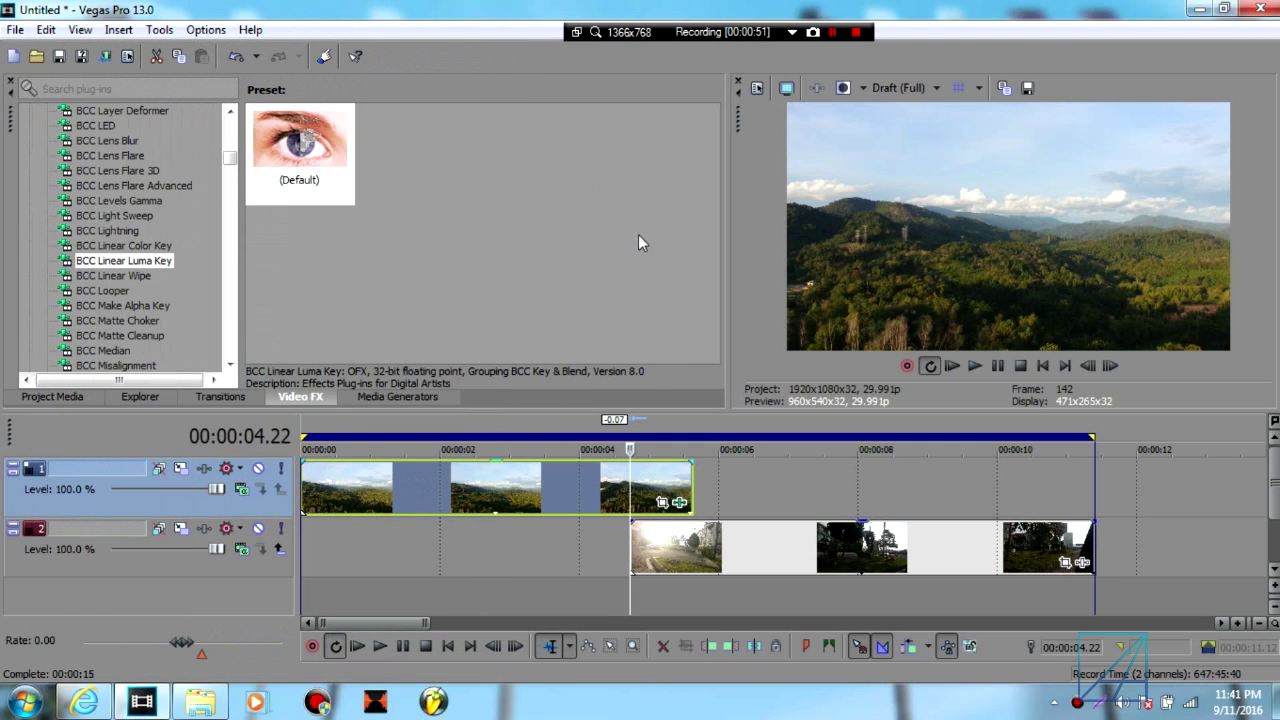